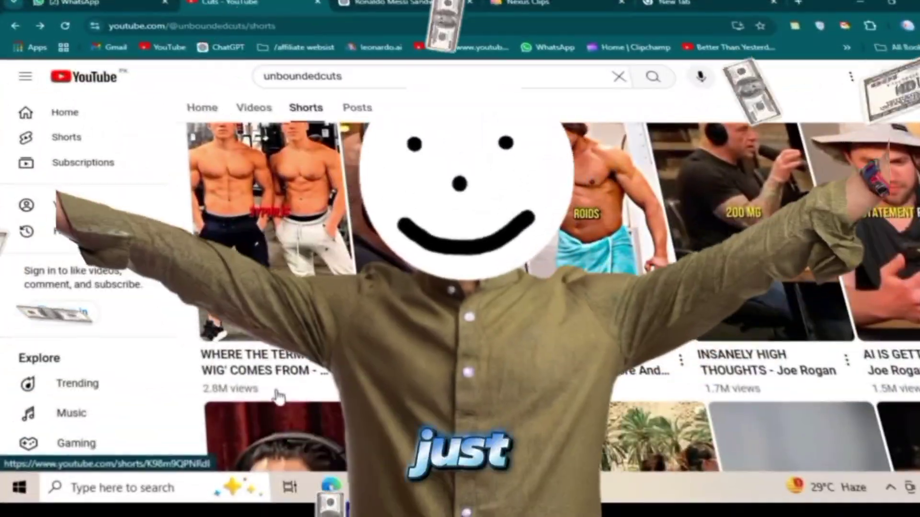
- Browse the channel's Shorts and open 'Civilians Vs Khabib Nurmagomedov' in the Shorts player
scroll(277, 398, "down", 10)
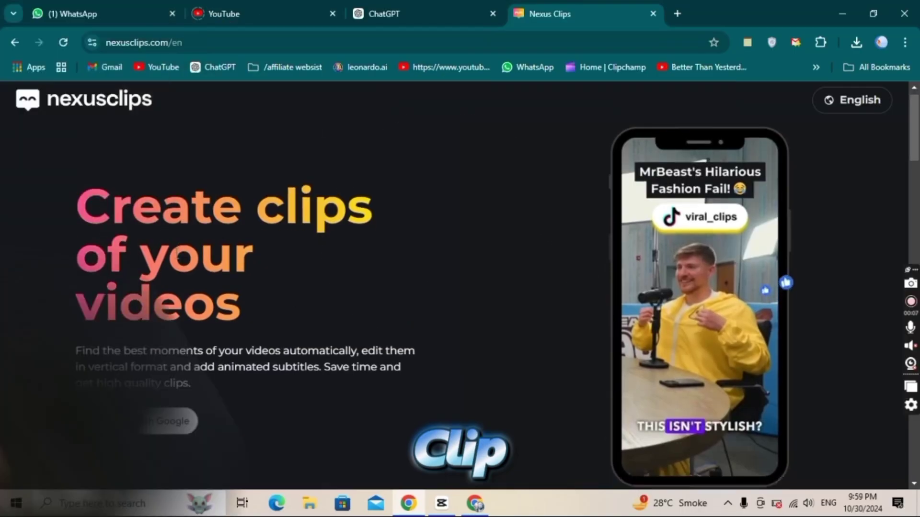
scroll(177, 253, "down", 5)
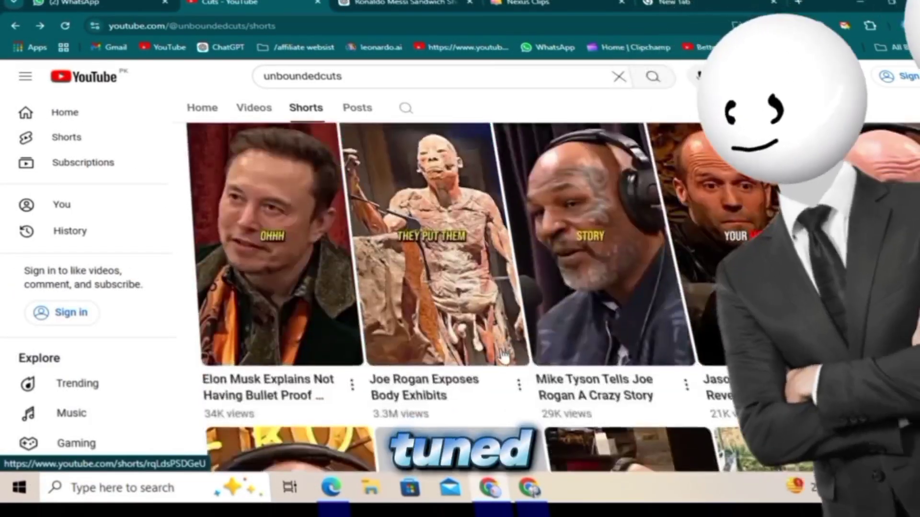
scroll(503, 354, "down", 5)
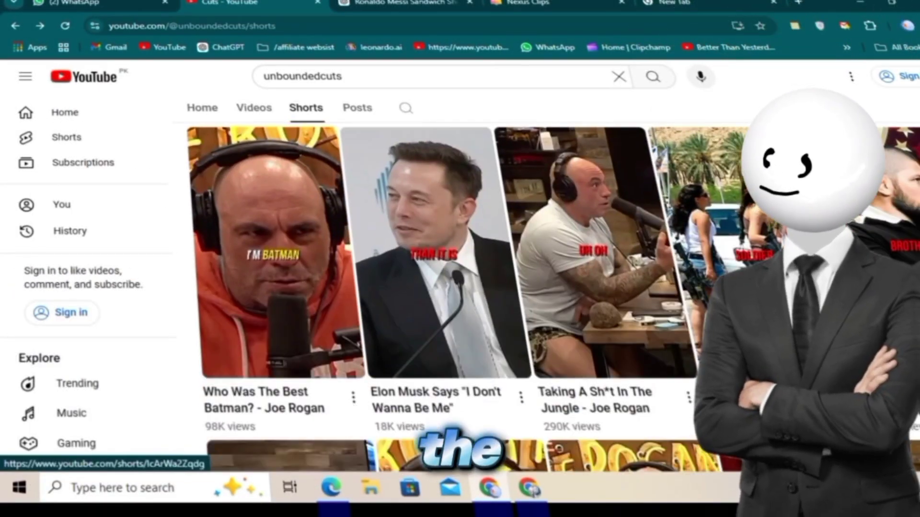
left_click(503, 354)
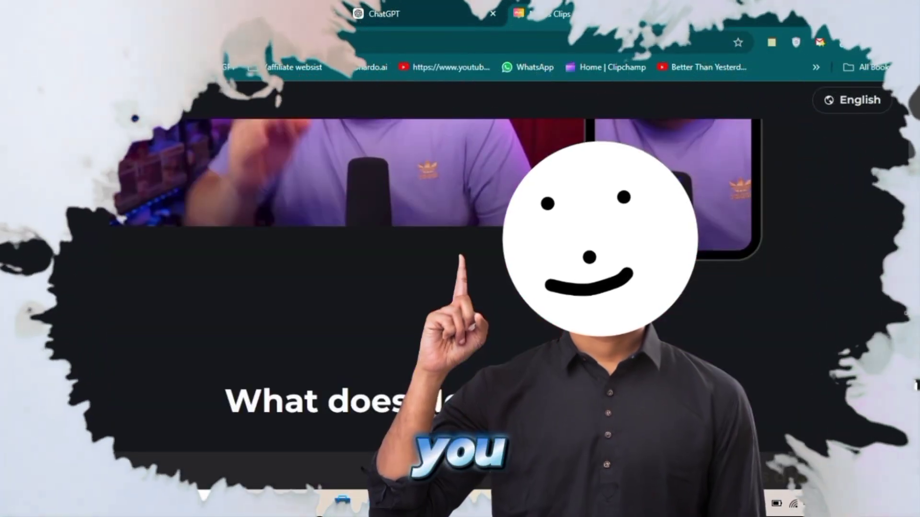
- On the Video to clips page, set the YouTube channel language to English and save
scroll(634, 351, "down", 15)
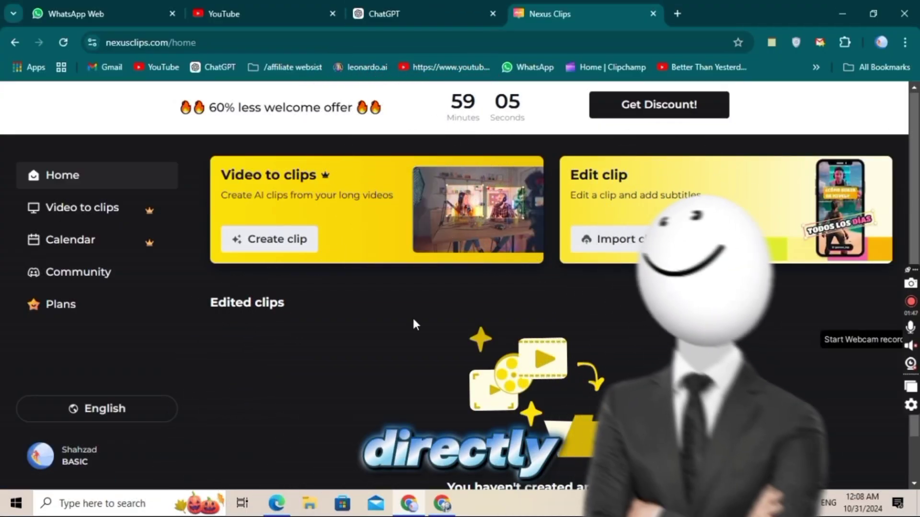
left_click(106, 212)
scroll(292, 404, "down", 3)
scroll(294, 405, "up", 3)
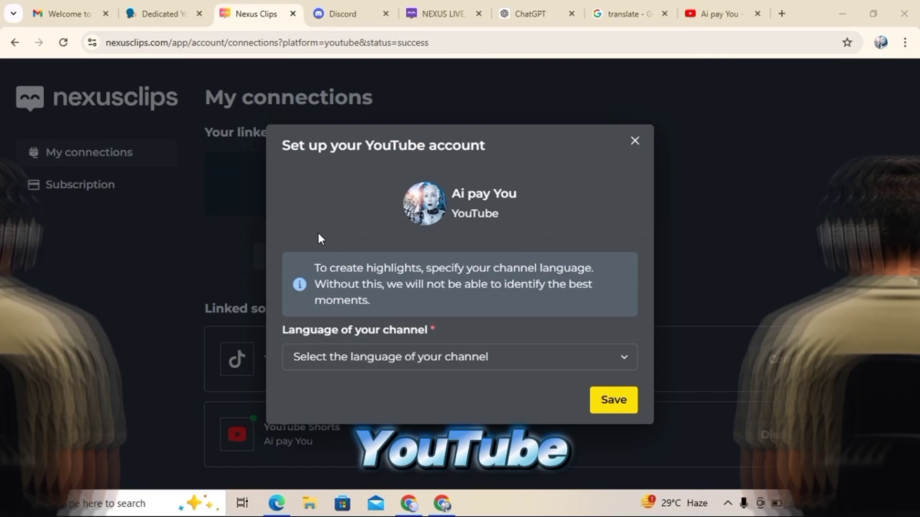
left_click(431, 357)
left_click(335, 259)
left_click(623, 400)
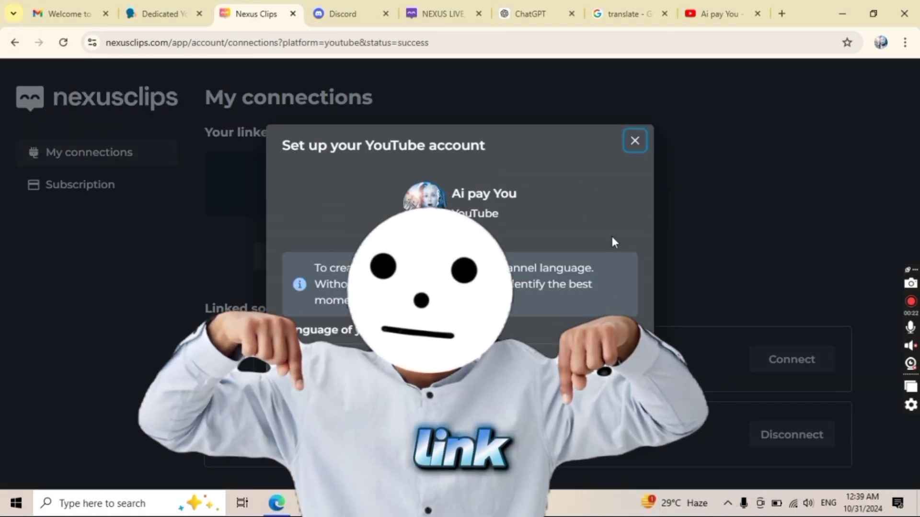
- Finish granting YouTube account access and return to the Nexus Clips home page
left_click(107, 194)
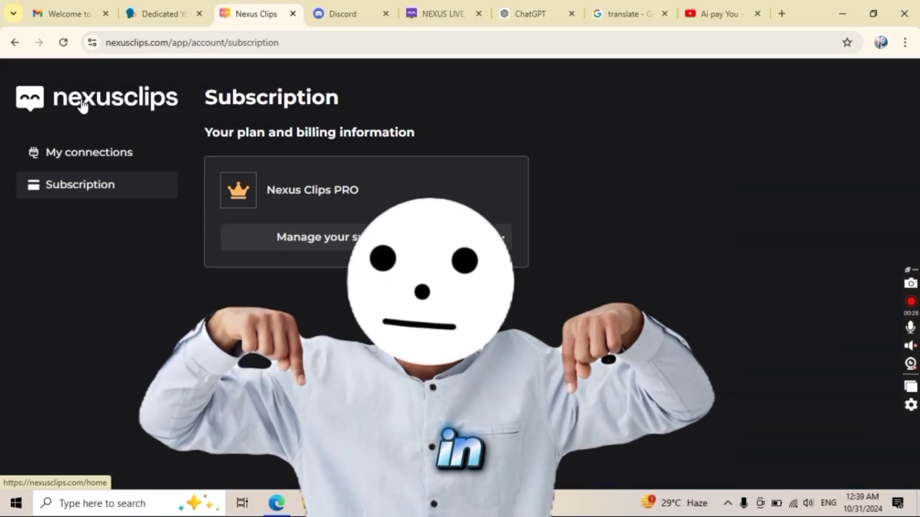
left_click(82, 105)
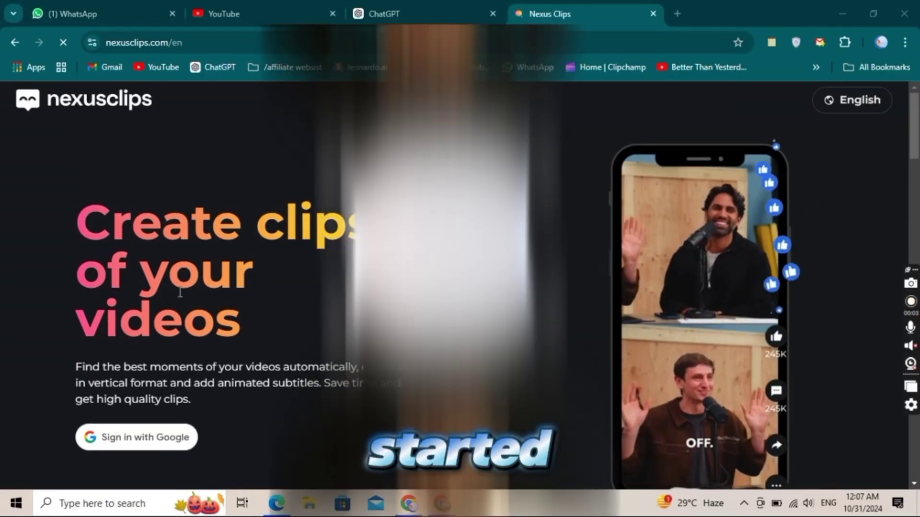
triple_click(180, 292)
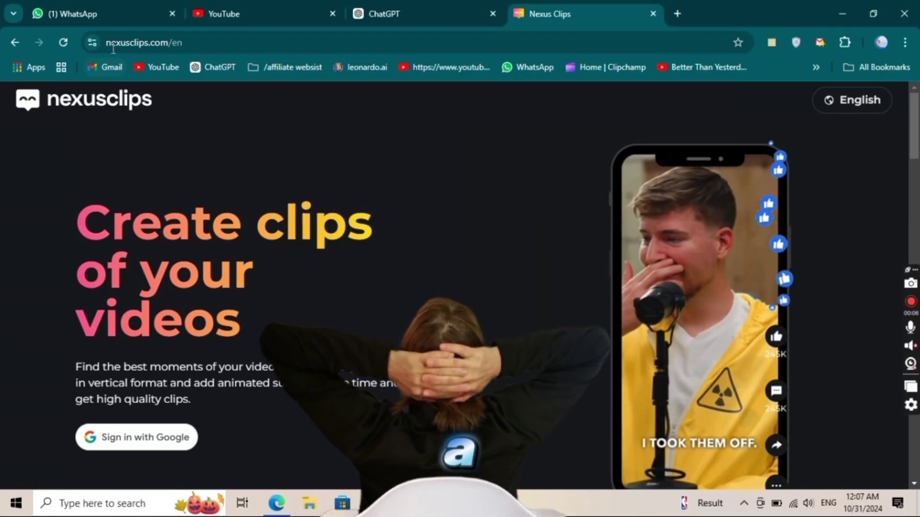
- Search YouTube for 'khabib podcast joe rogan' and scroll the Joe Rogan Experience results
scroll(634, 352, "down", 10)
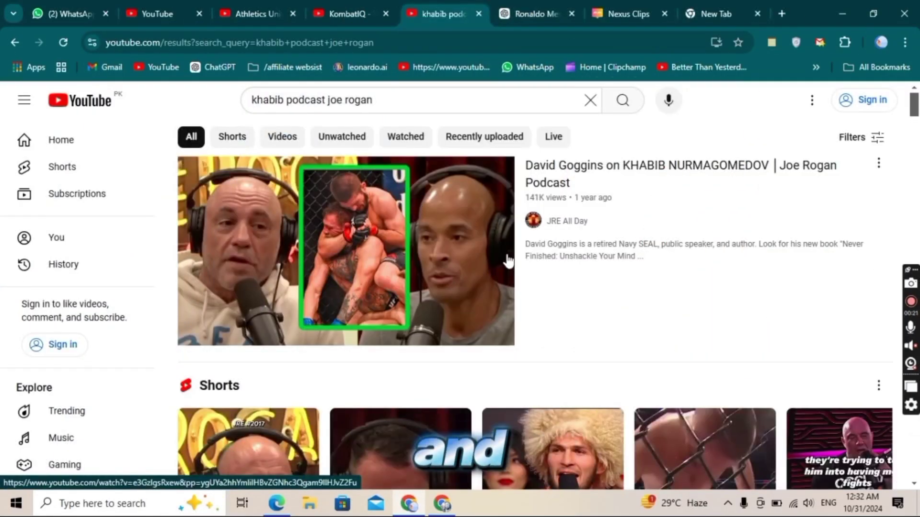
scroll(508, 261, "down", 10)
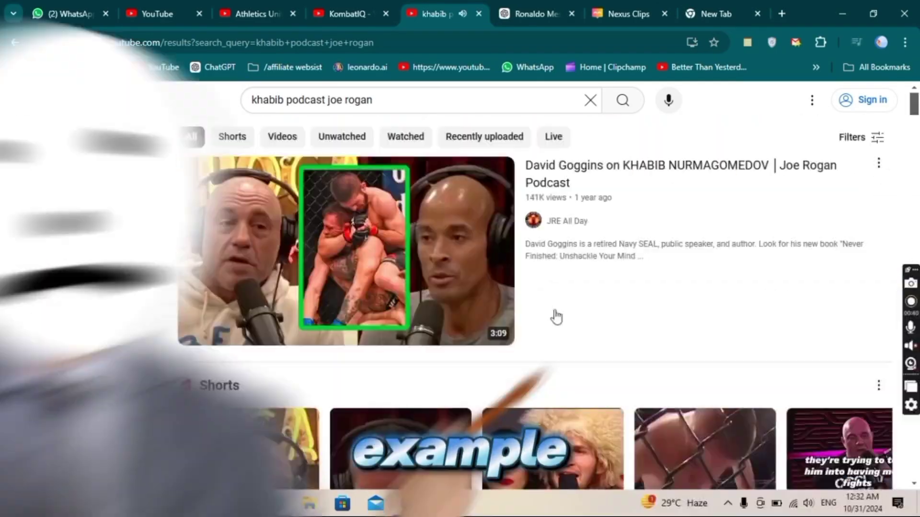
left_click_drag(329, 100, 216, 106)
key("Return")
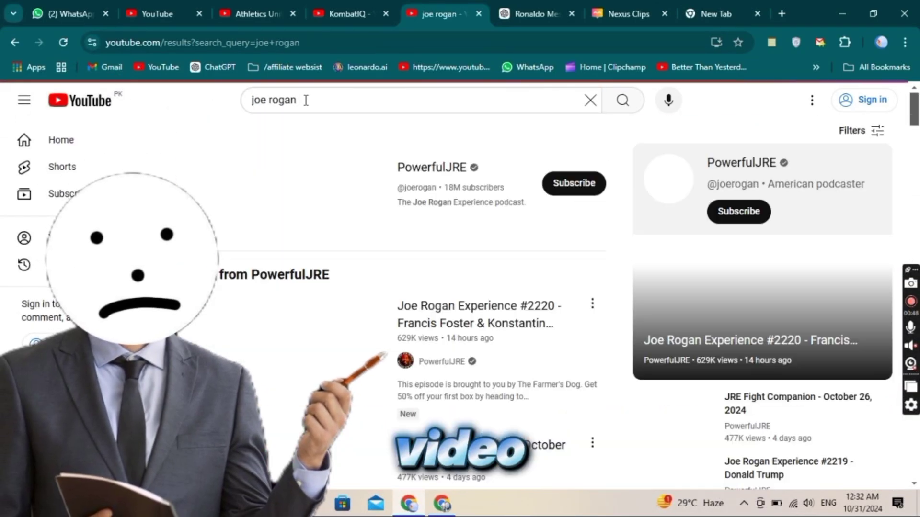
scroll(494, 348, "down", 8)
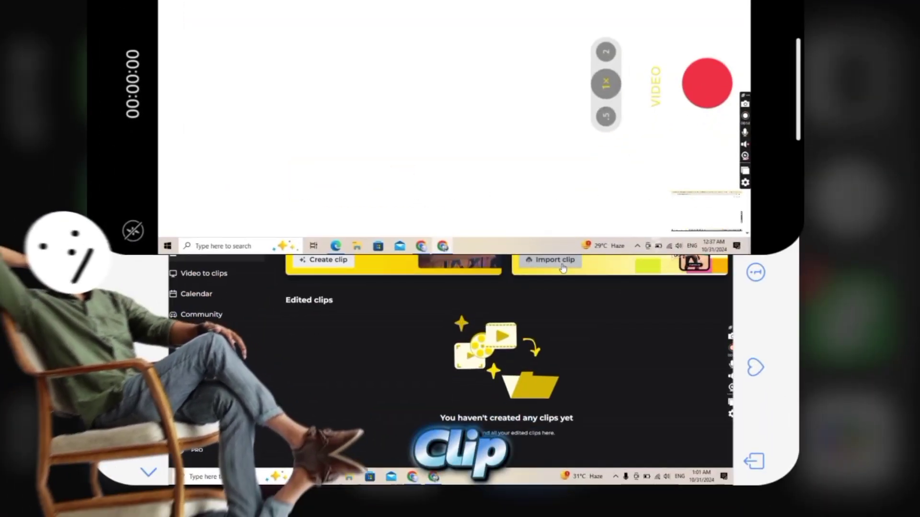
- Import the khabib podcast MP4 from Downloads as a new clip
left_click(563, 267)
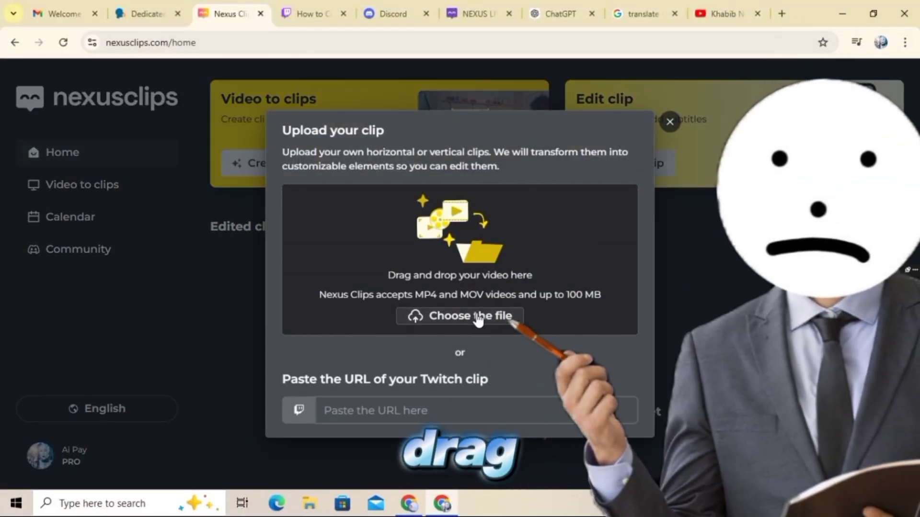
left_click(477, 316)
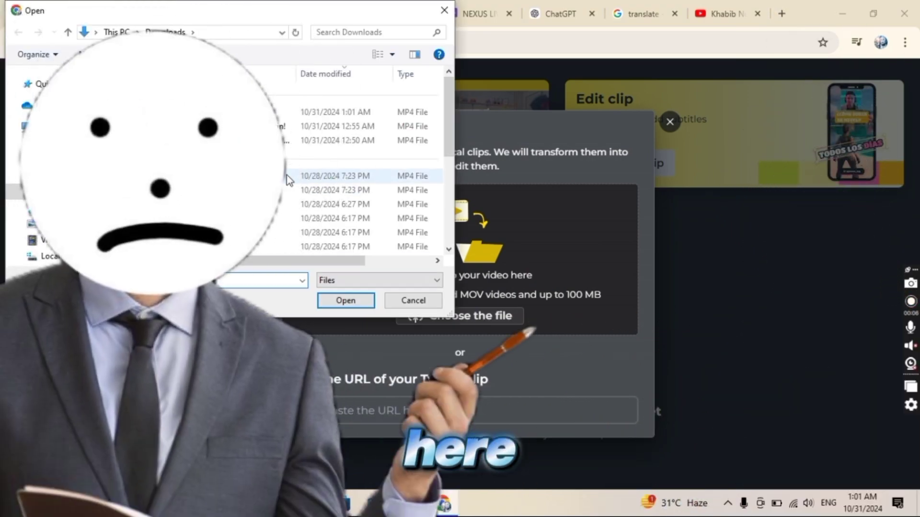
left_click(246, 113)
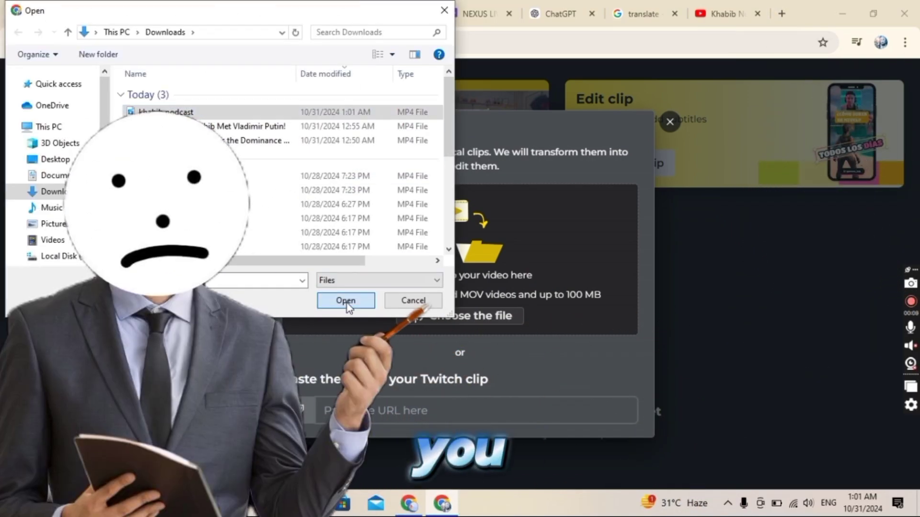
left_click(346, 303)
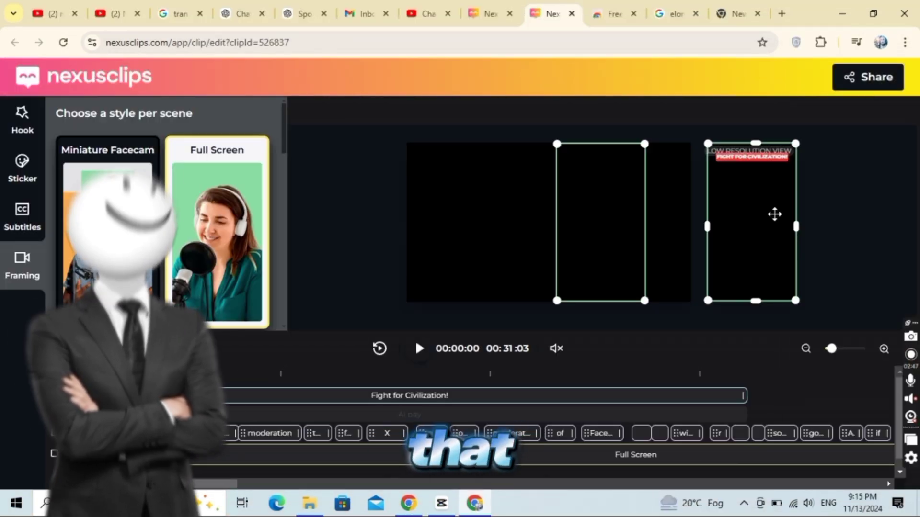
- Play the clip with sound on and zoom the timeline out to show every scene
left_click(419, 348)
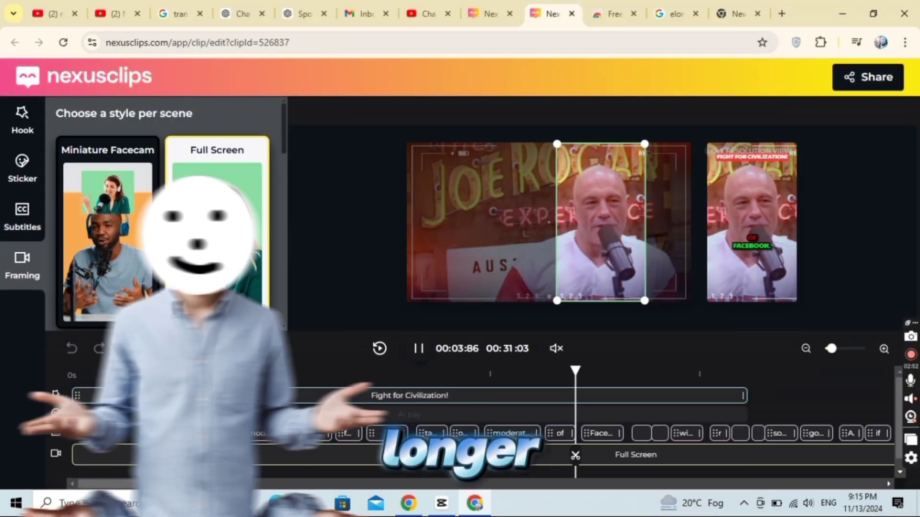
left_click(556, 349)
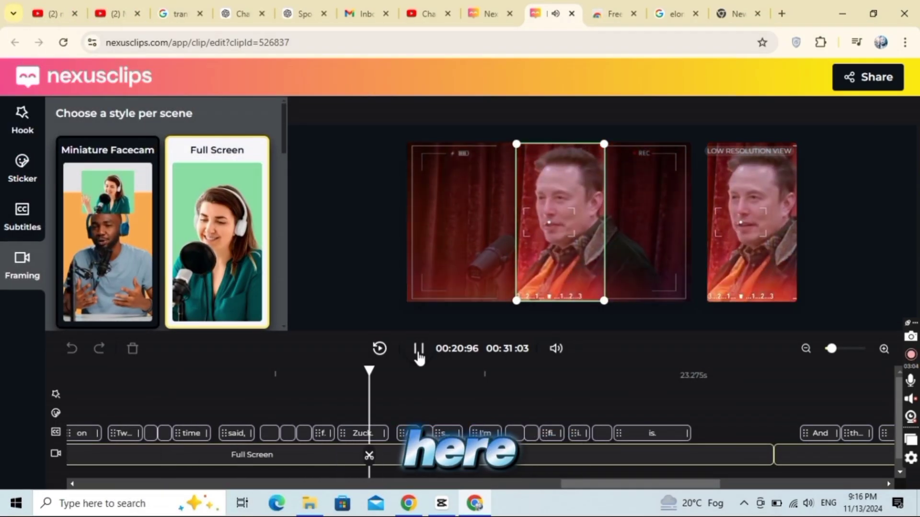
left_click_drag(832, 348, 825, 349)
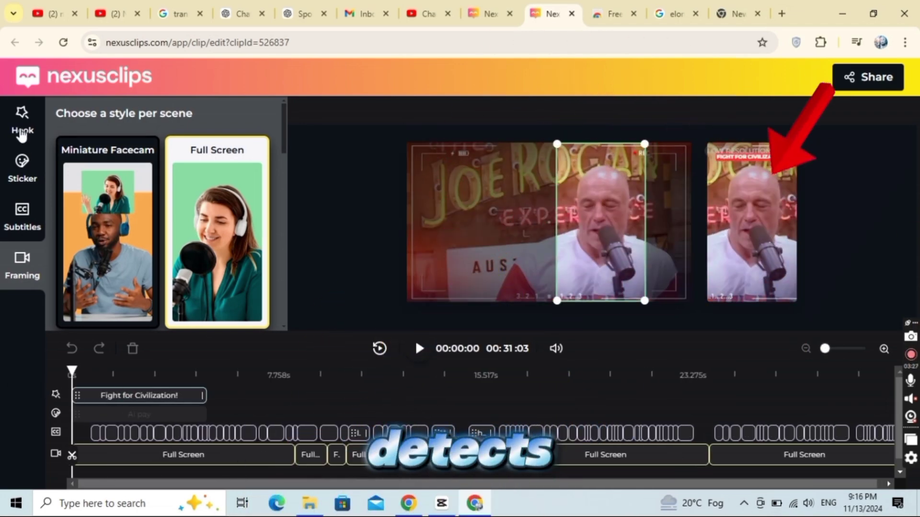
- Give the 'Fight for Civilization!' hook the black-on-yellow box style
left_click(22, 127)
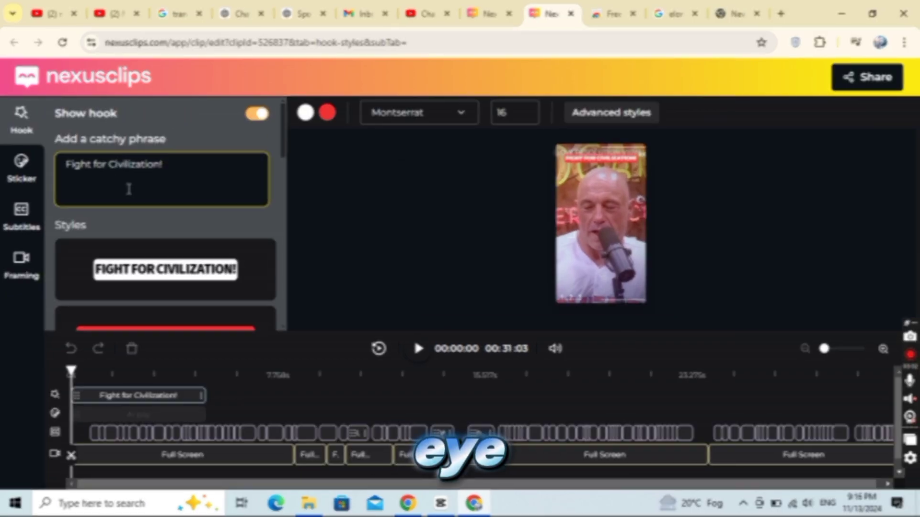
scroll(122, 187, "down", 3)
scroll(129, 190, "down", 5)
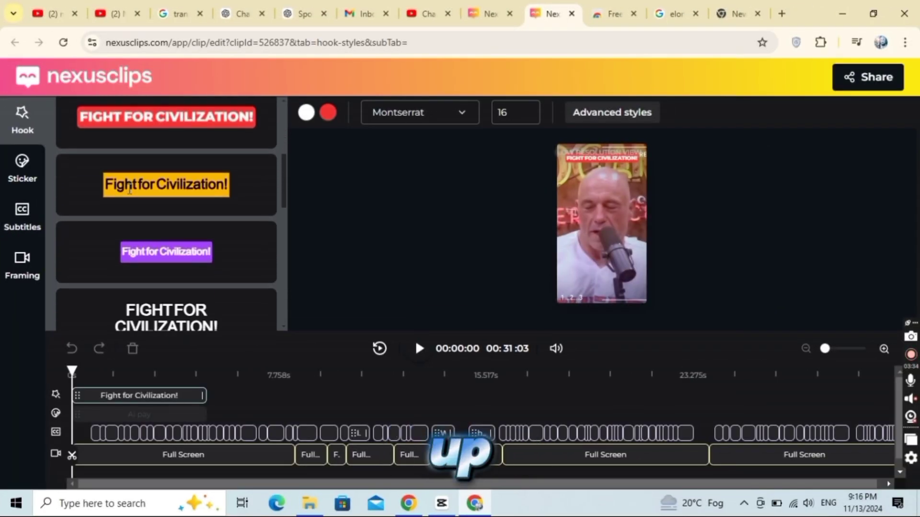
scroll(155, 235, "up", 10)
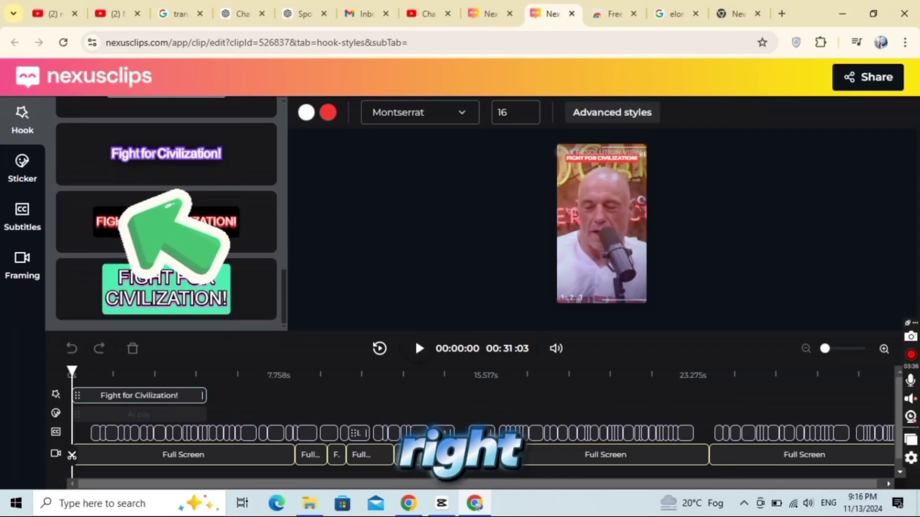
scroll(155, 235, "down", 1)
scroll(155, 234, "down", 3)
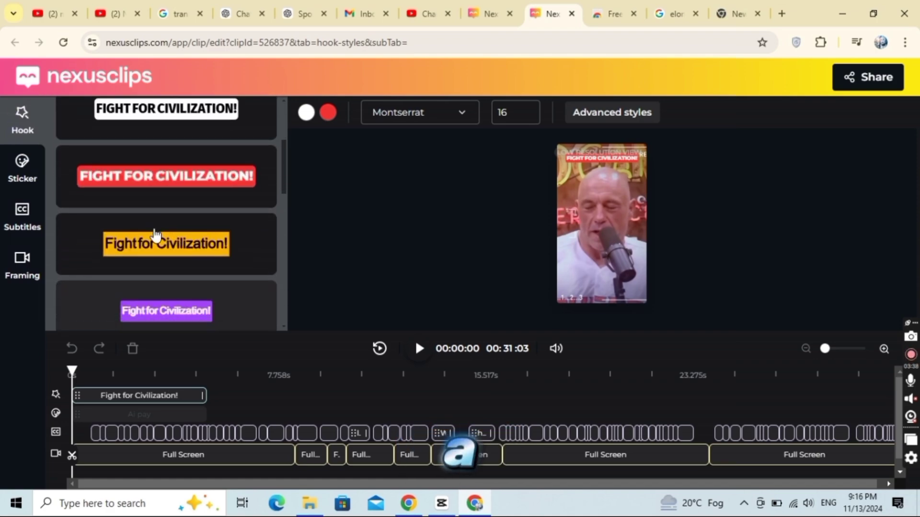
left_click(173, 234)
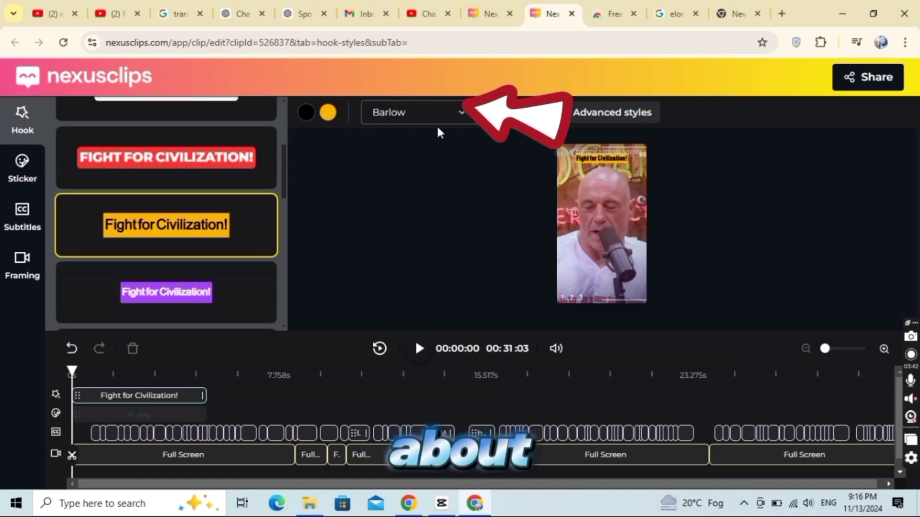
- Set the hook font to Montserrat, nudge it lower, and lengthen its duration
left_click(463, 117)
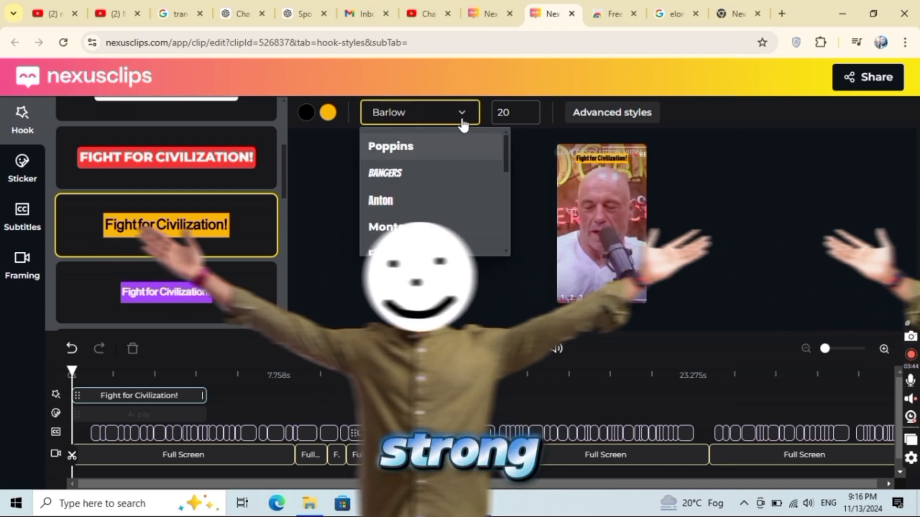
left_click(395, 227)
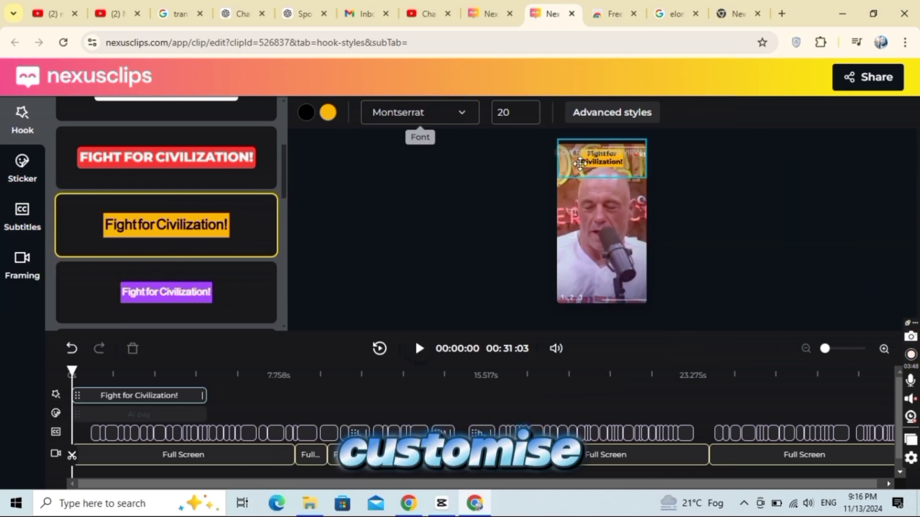
left_click_drag(581, 163, 585, 170)
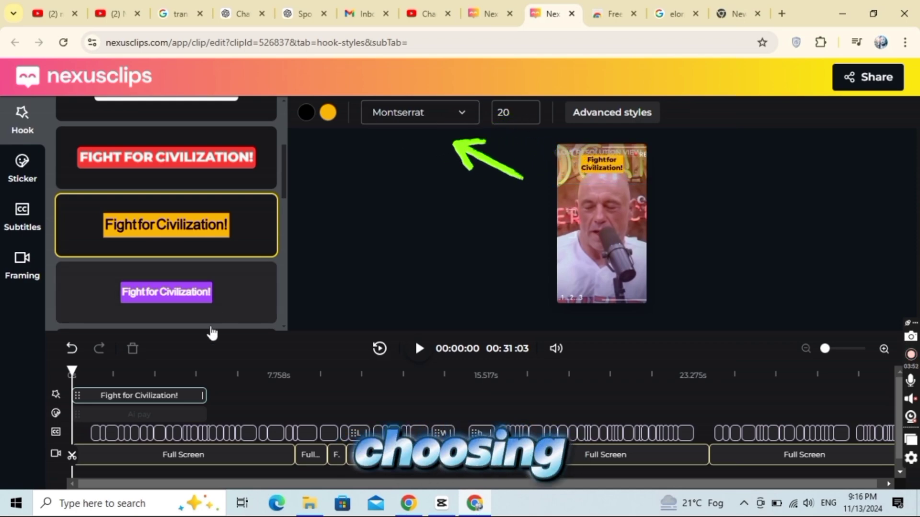
left_click_drag(200, 389, 233, 393)
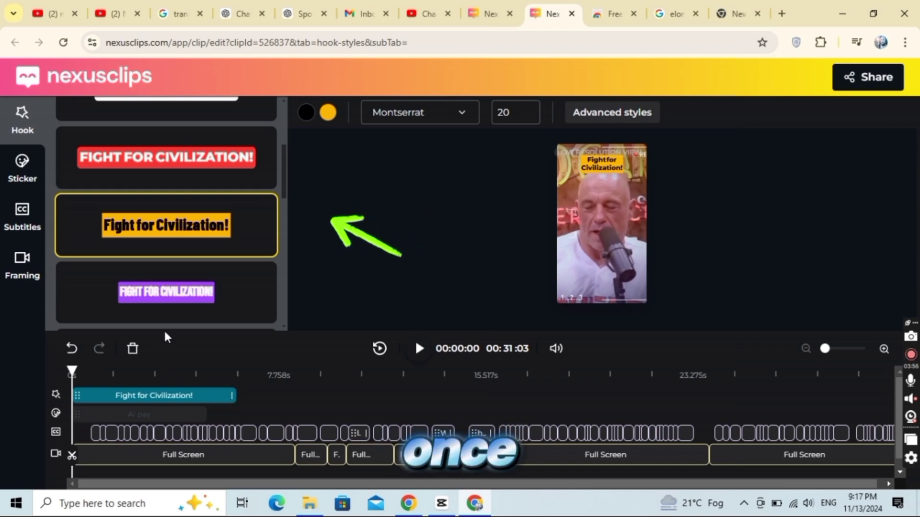
scroll(130, 179, "up", 5)
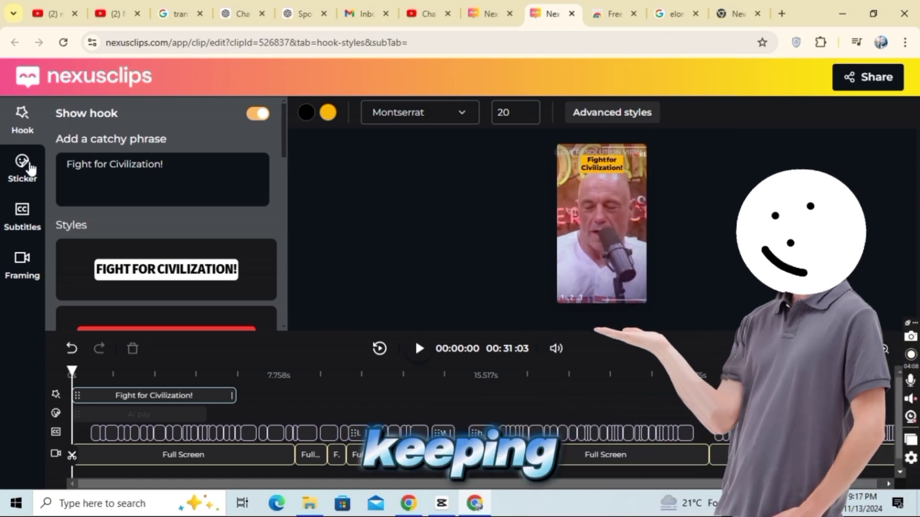
- Add the red YouTube 'Ai pay' sticker to the clip
left_click(24, 166)
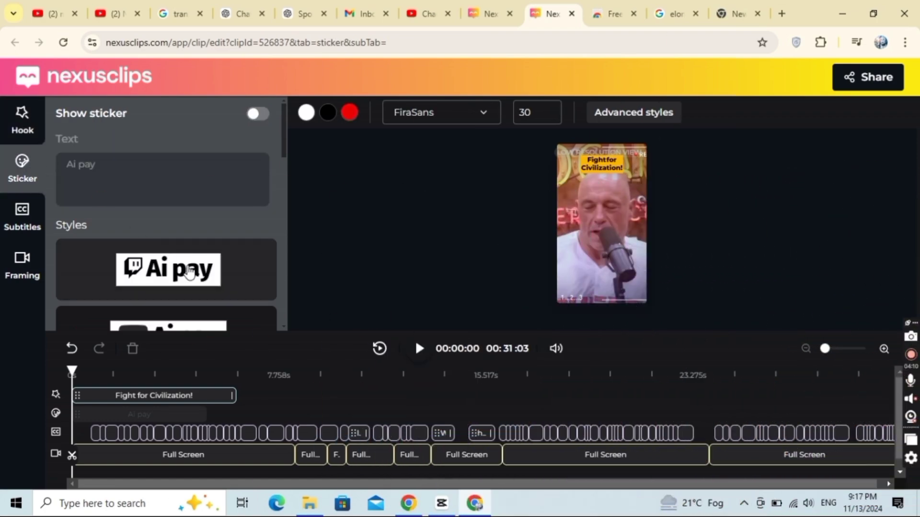
scroll(190, 272, "down", 5)
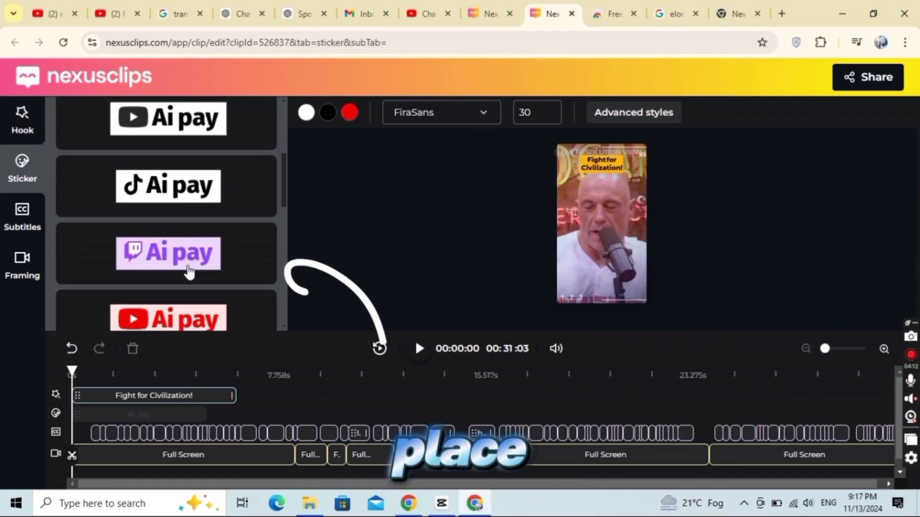
scroll(189, 272, "down", 8)
scroll(190, 272, "up", 1)
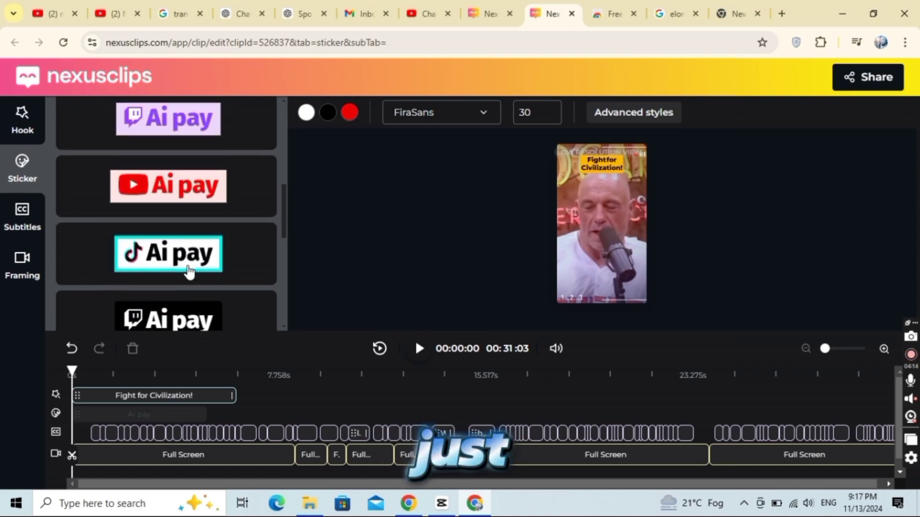
scroll(191, 272, "up", 1)
left_click(192, 256)
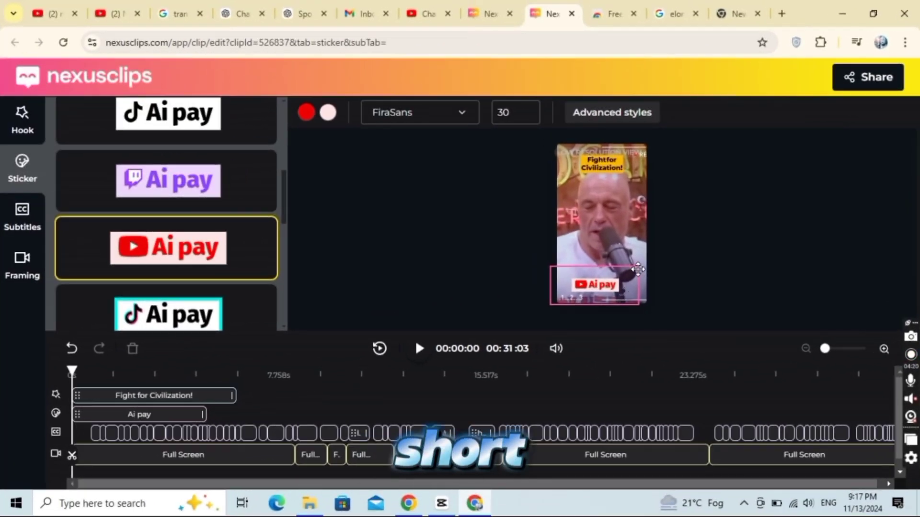
- Move the Ai pay sticker lower, then switch Show sticker off
left_click_drag(601, 264, 631, 303)
left_click(213, 267)
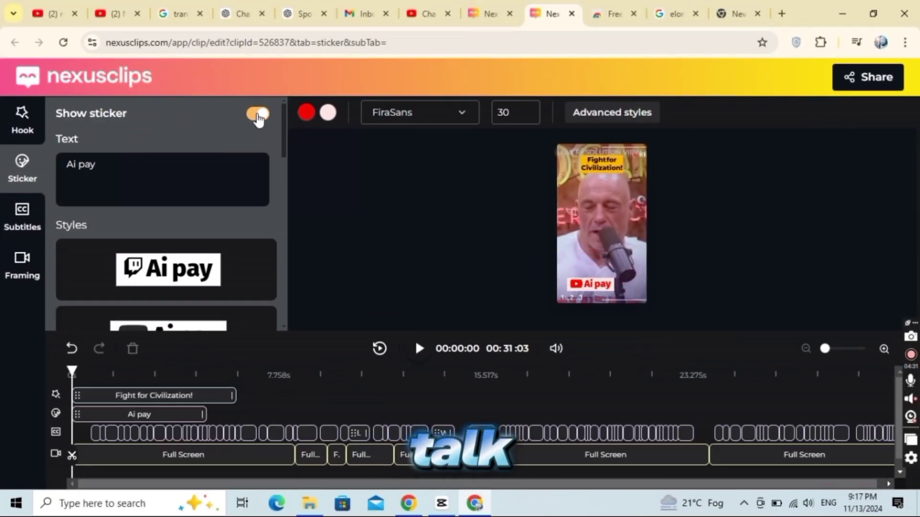
left_click(258, 115)
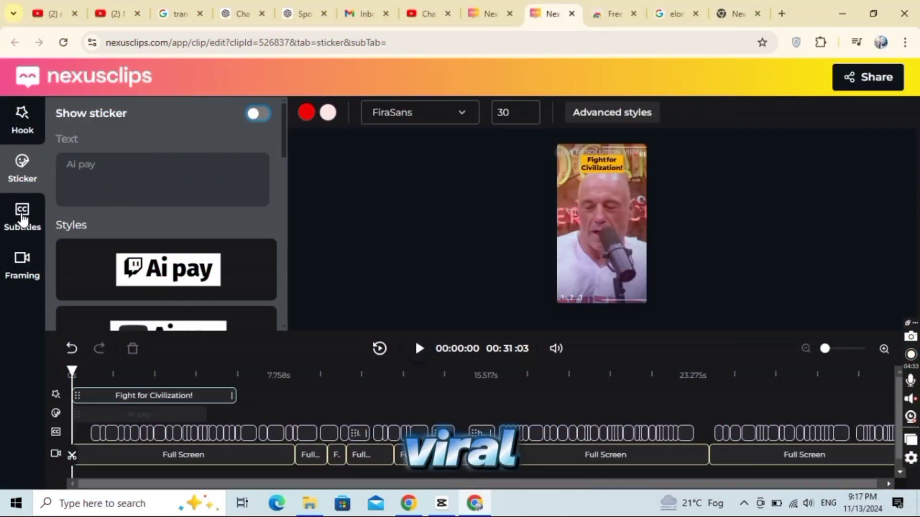
- Review the subtitle Text transcript
left_click(22, 218)
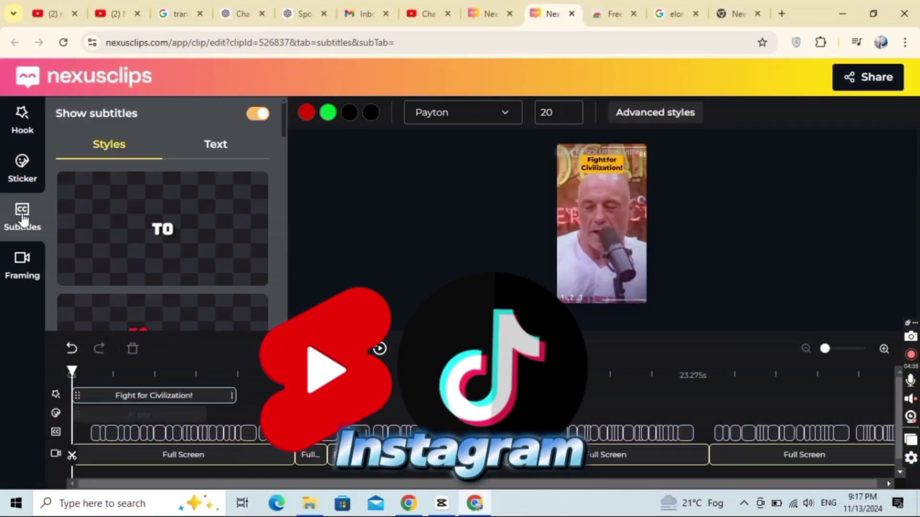
left_click(215, 144)
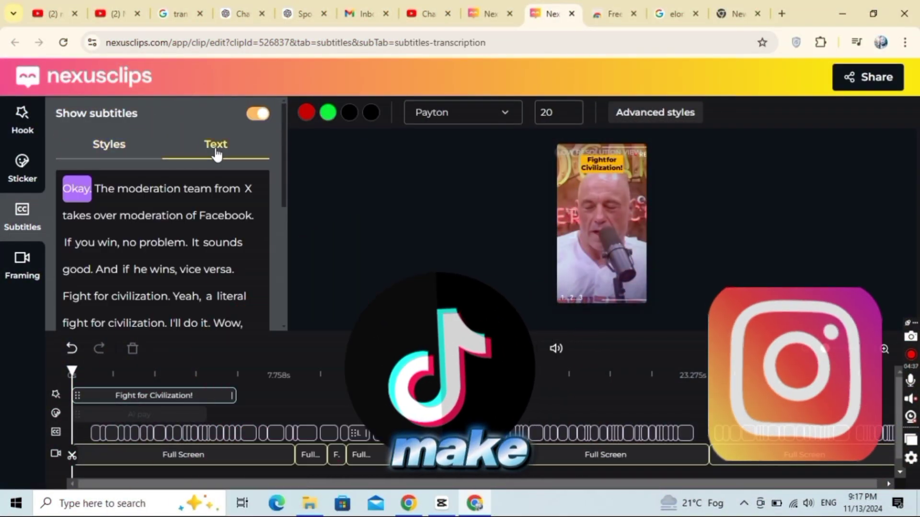
scroll(115, 205, "down", 1)
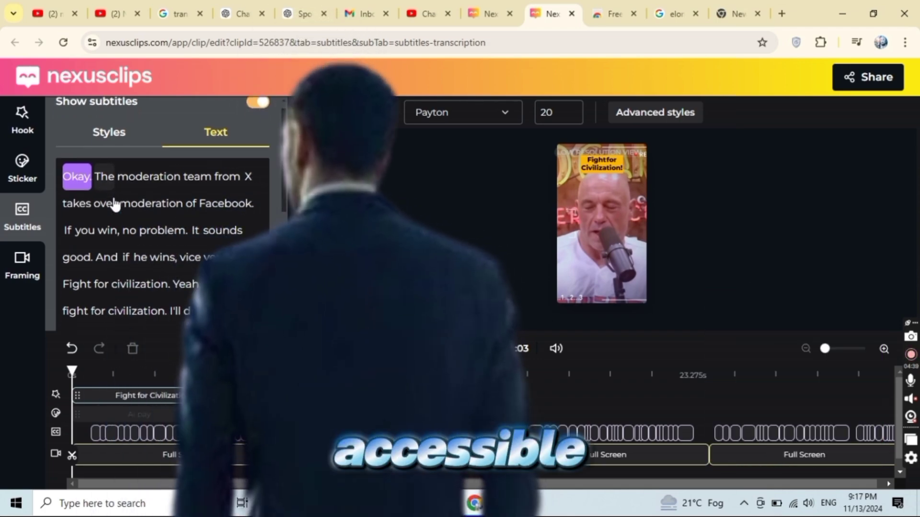
scroll(115, 205, "down", 10)
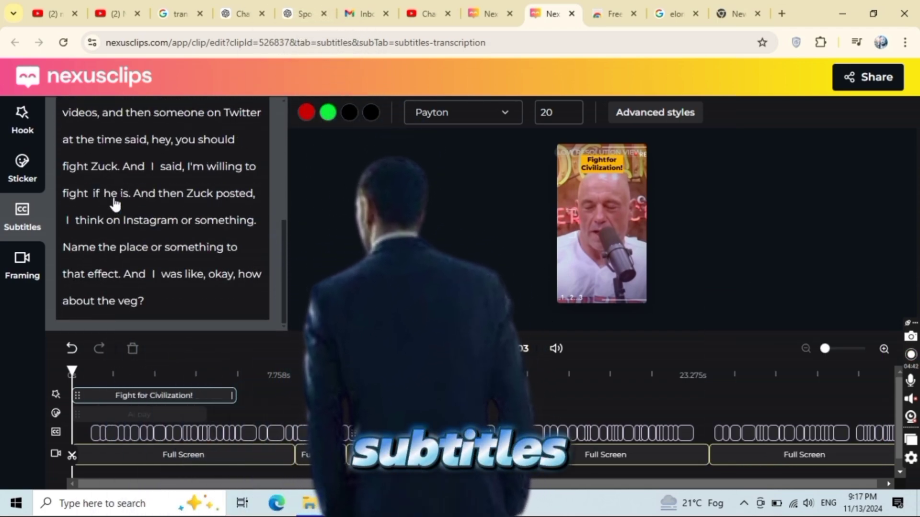
scroll(115, 204, "up", 15)
- Apply the red Bangers subtitle preset at size 30
left_click(122, 156)
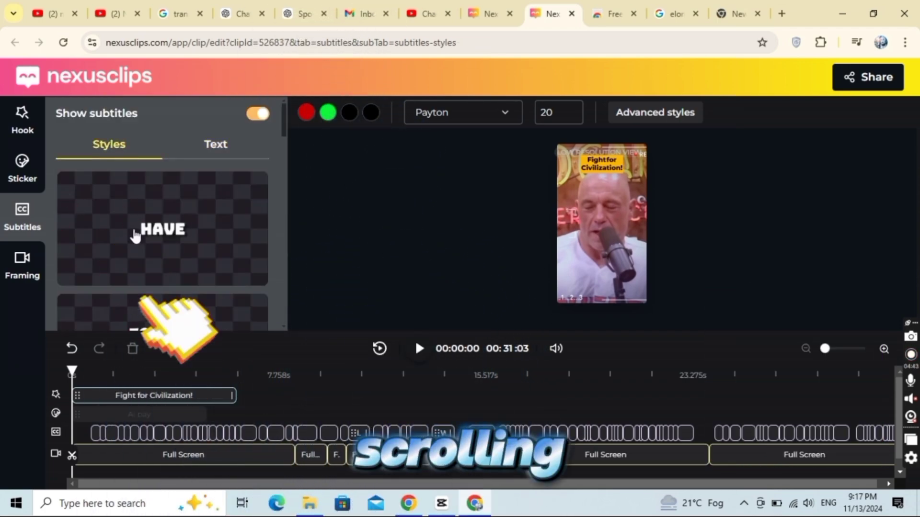
scroll(142, 259, "down", 2)
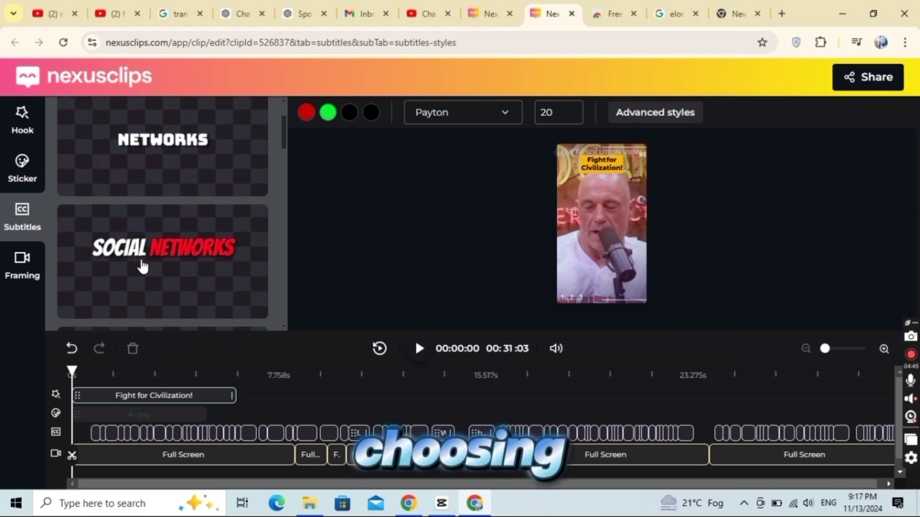
scroll(142, 267, "down", 3)
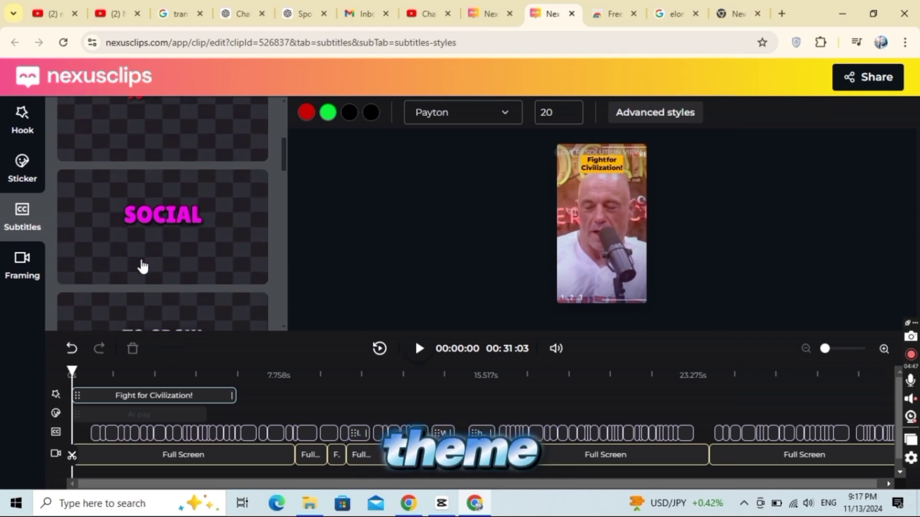
scroll(142, 266, "down", 2)
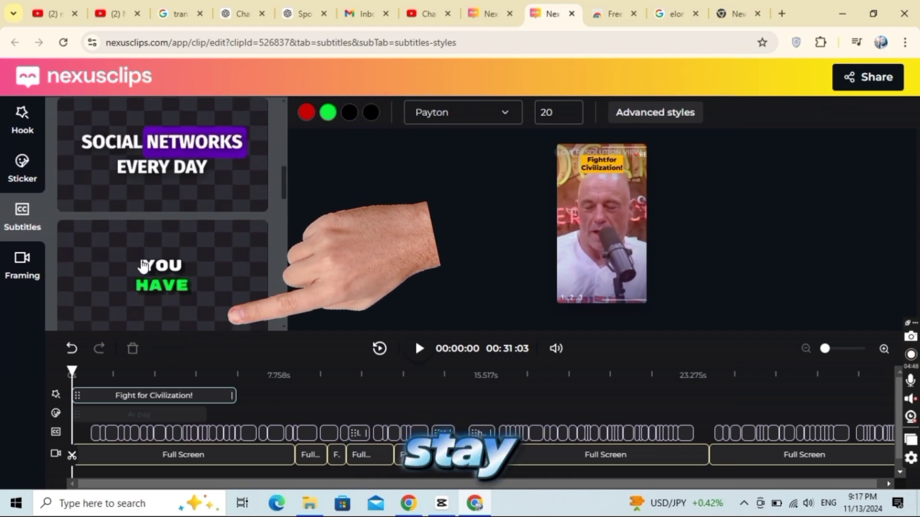
scroll(143, 265, "down", 2)
scroll(164, 192, "down", 2)
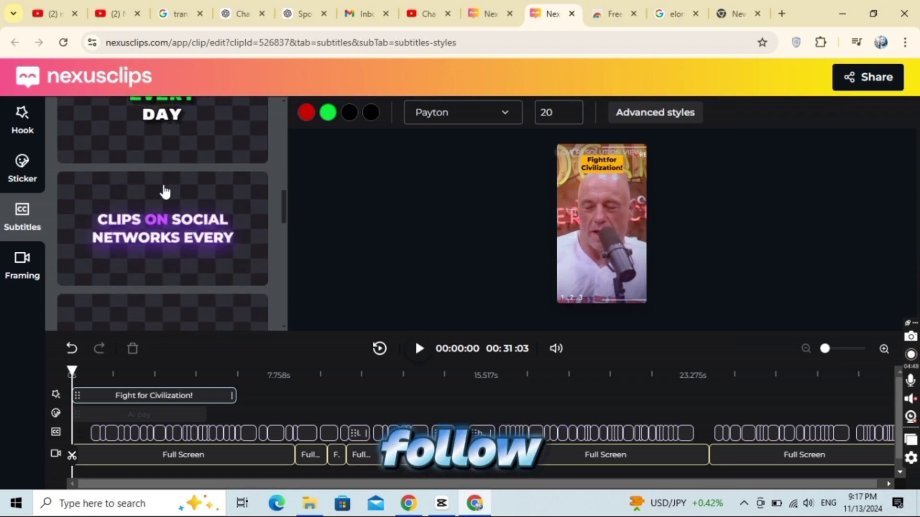
scroll(164, 191, "down", 5)
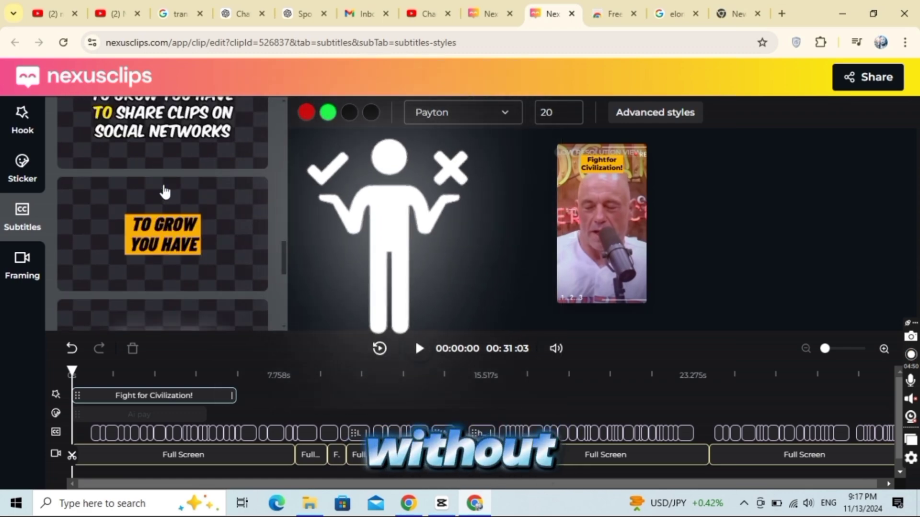
scroll(164, 191, "down", 4)
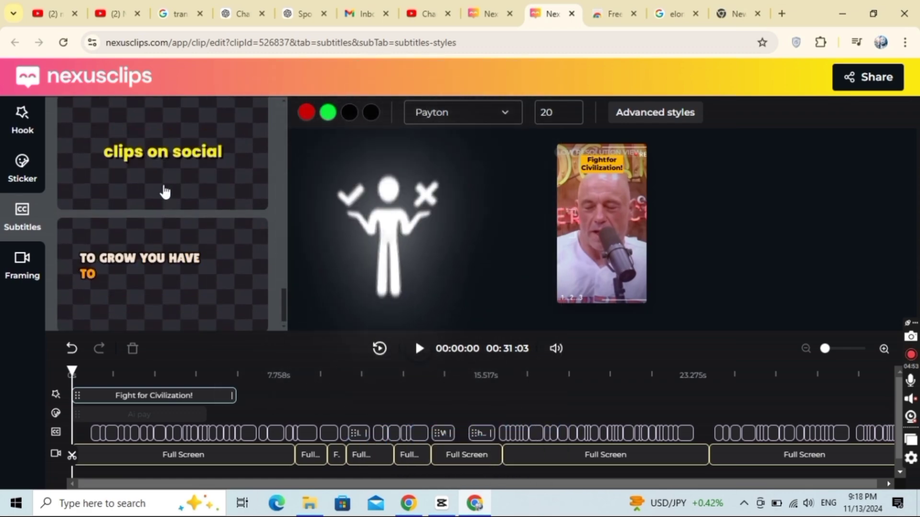
scroll(165, 191, "up", 5)
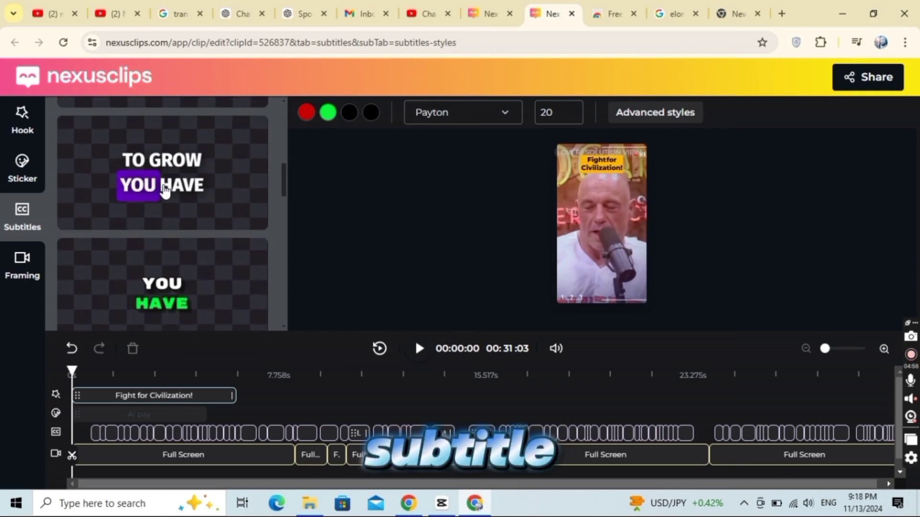
scroll(164, 192, "up", 3)
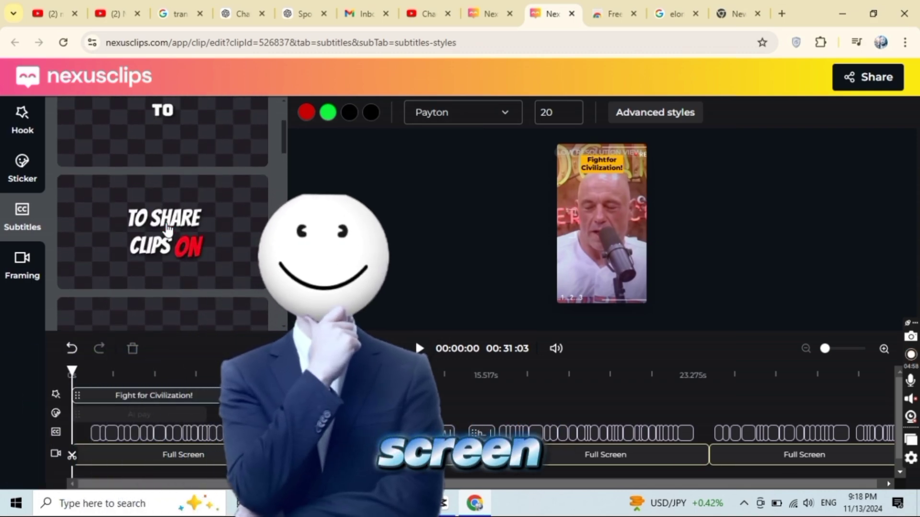
left_click(167, 229)
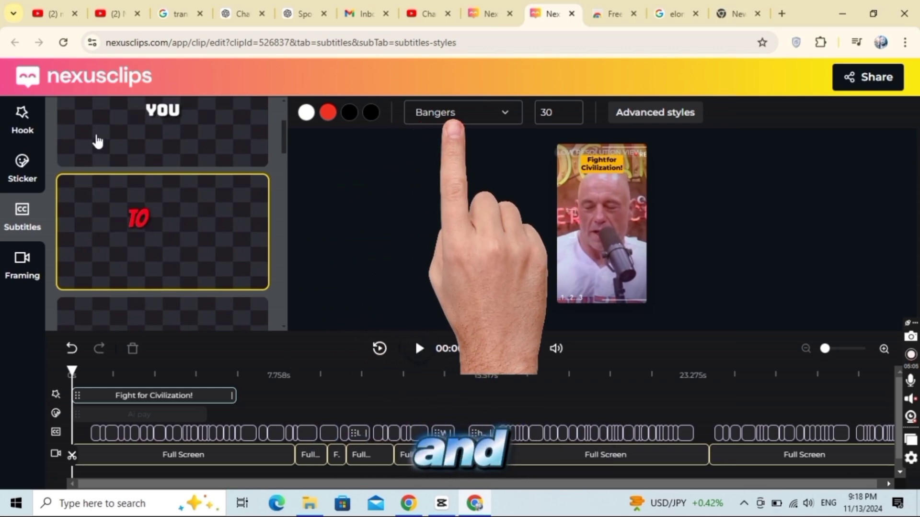
- Return to the Hook settings and preview the clip up to 00:17:23, then pause
left_click(22, 119)
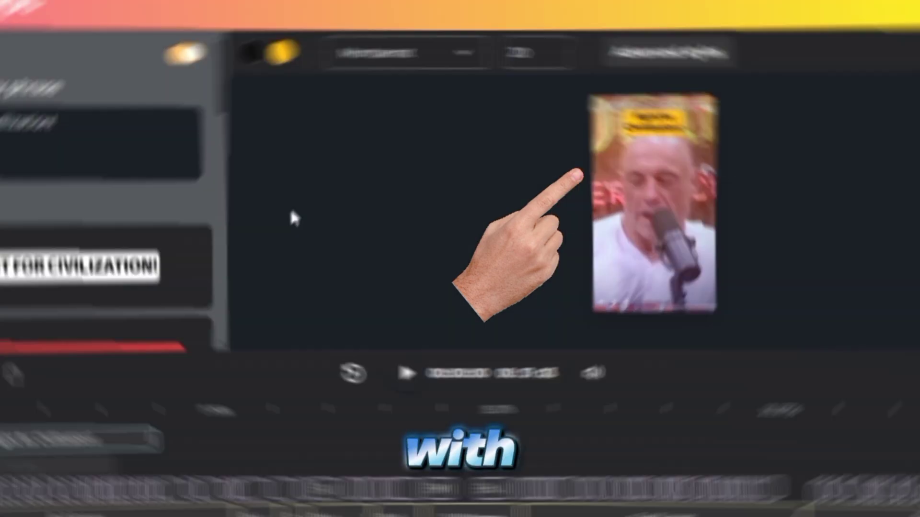
left_click(419, 348)
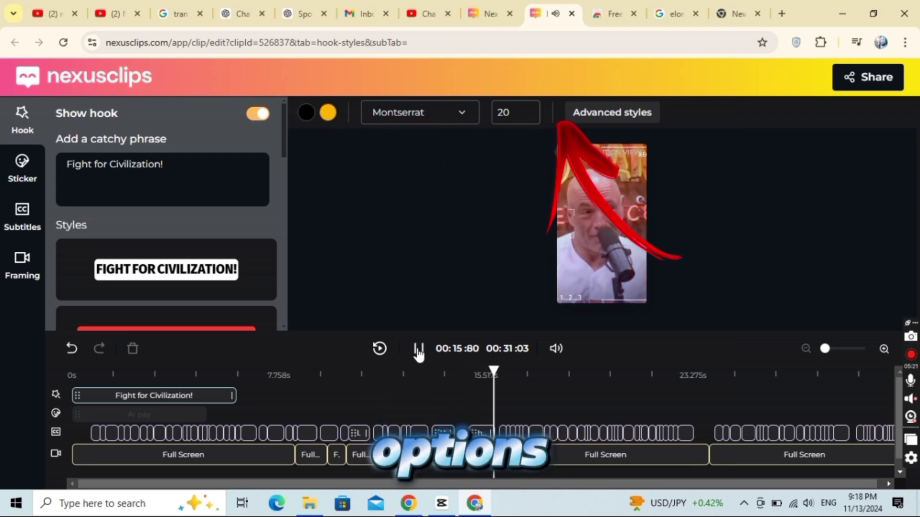
left_click(418, 349)
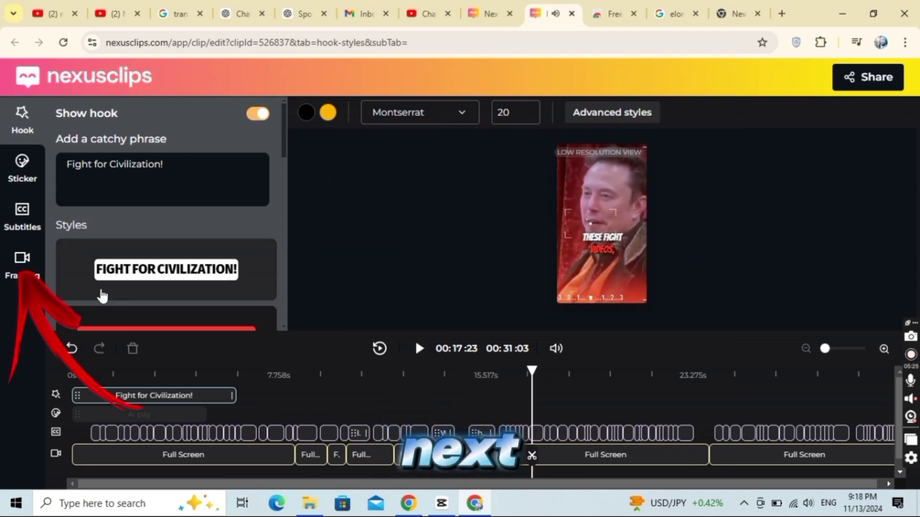
- Rewind to the start and try Miniature Facecam, then Full Screen framing for the first scene
left_click(22, 263)
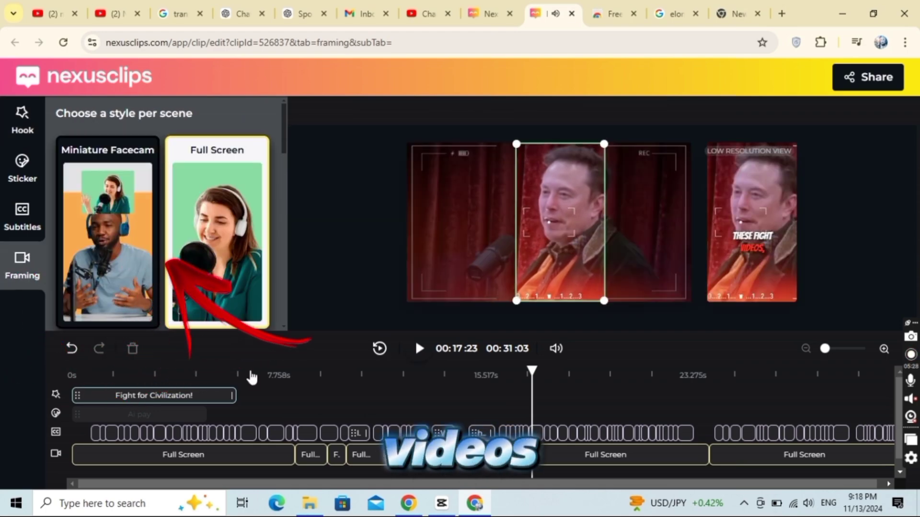
left_click_drag(532, 376, 71, 378)
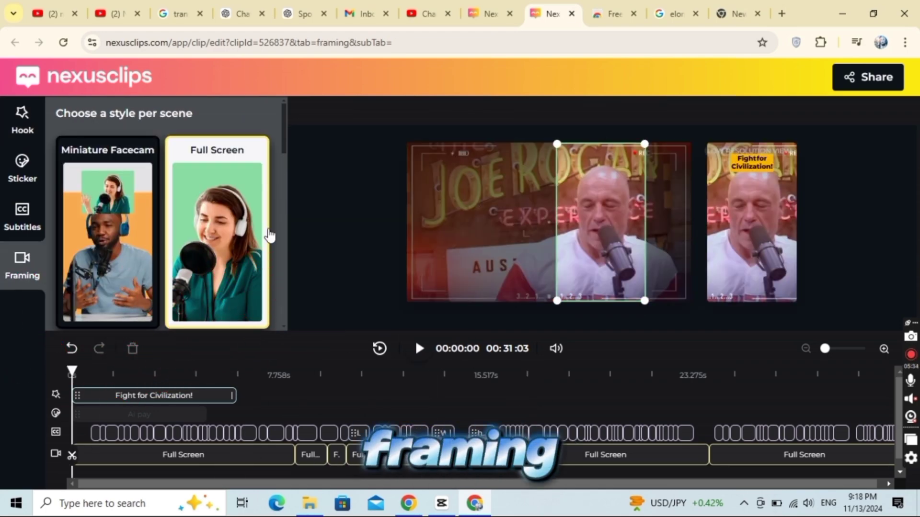
left_click(115, 229)
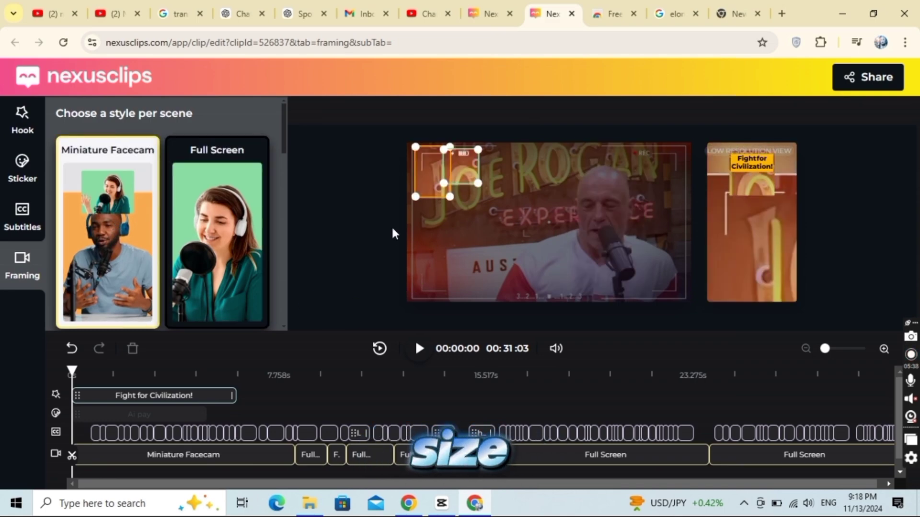
left_click(233, 265)
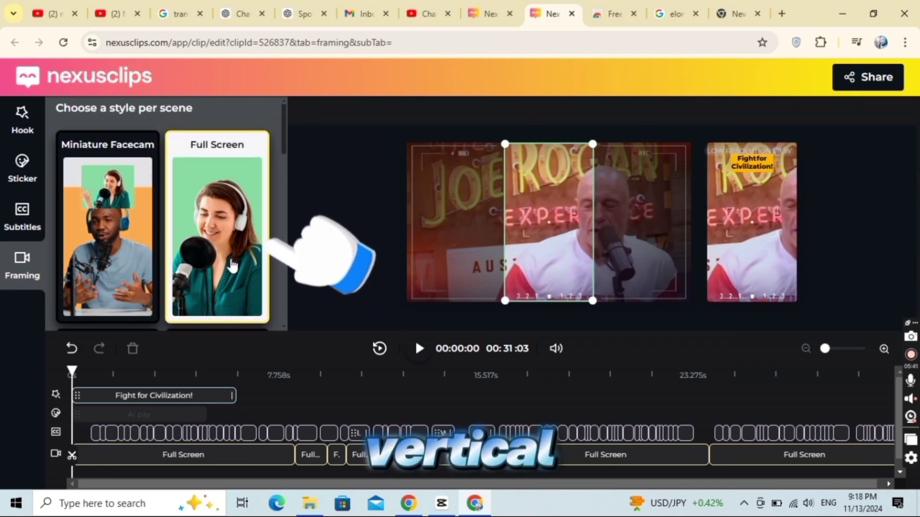
- Try Double, 1:1, 16:9 and Quadruple framings on the first scene
scroll(232, 265, "down", 6)
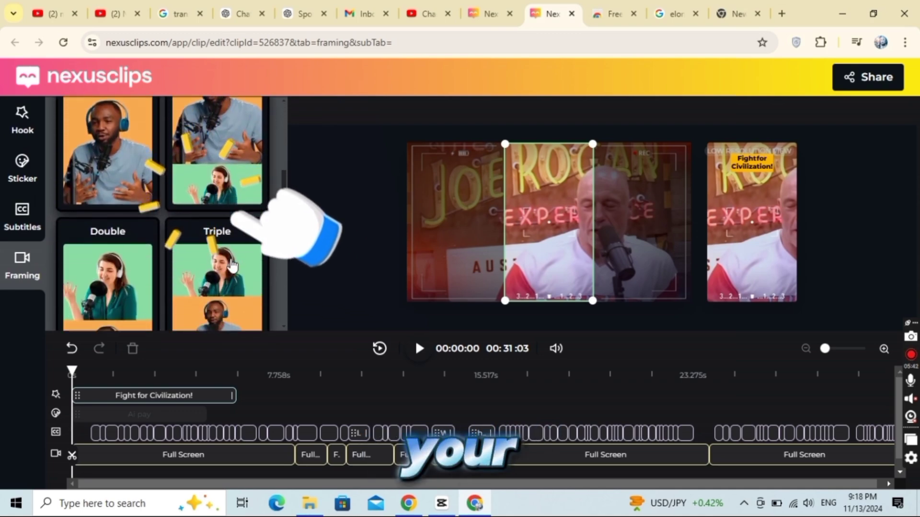
scroll(233, 265, "down", 2)
left_click(143, 249)
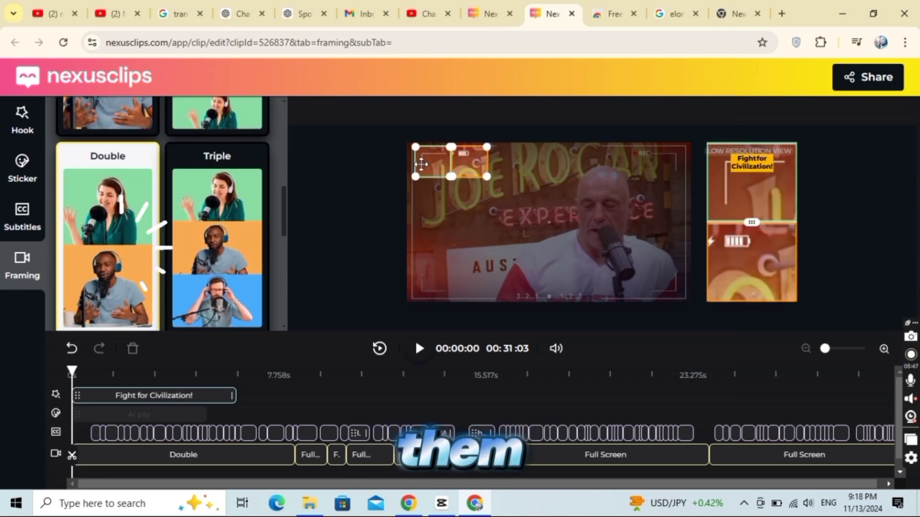
scroll(173, 247, "down", 8)
left_click(87, 214)
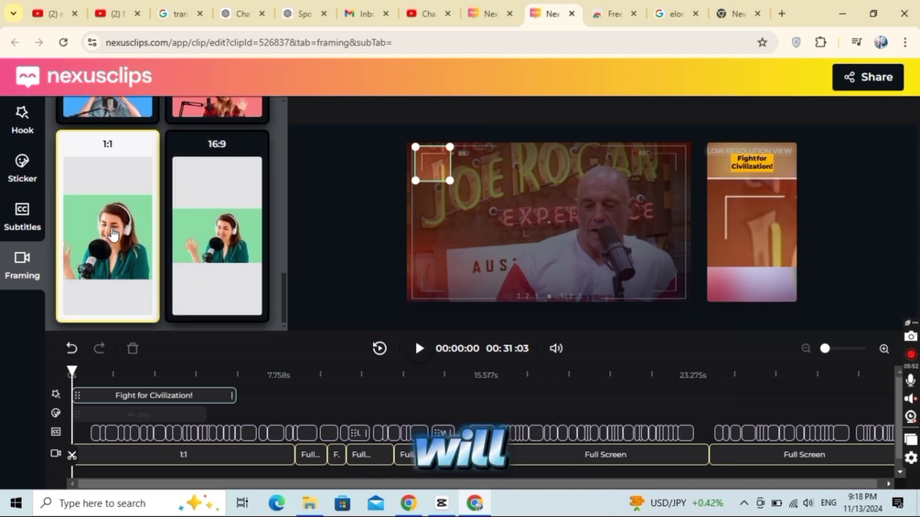
left_click(206, 237)
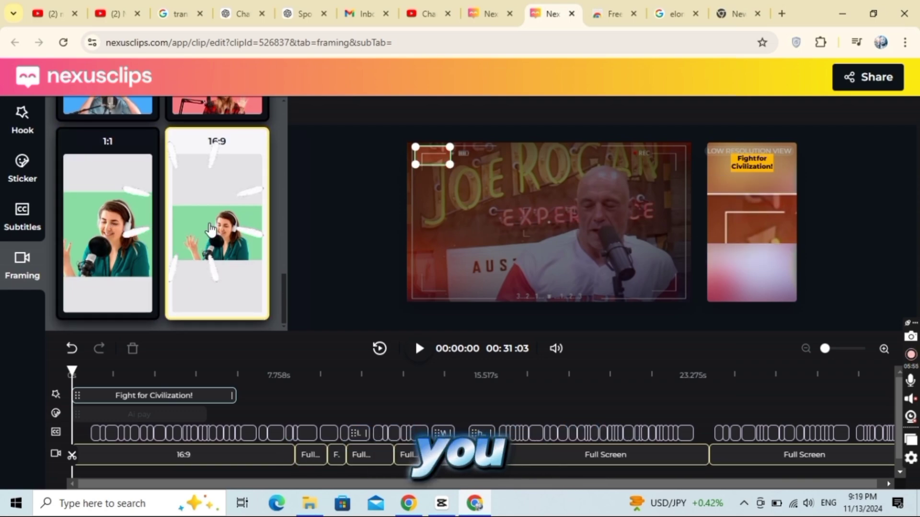
scroll(211, 226, "up", 4)
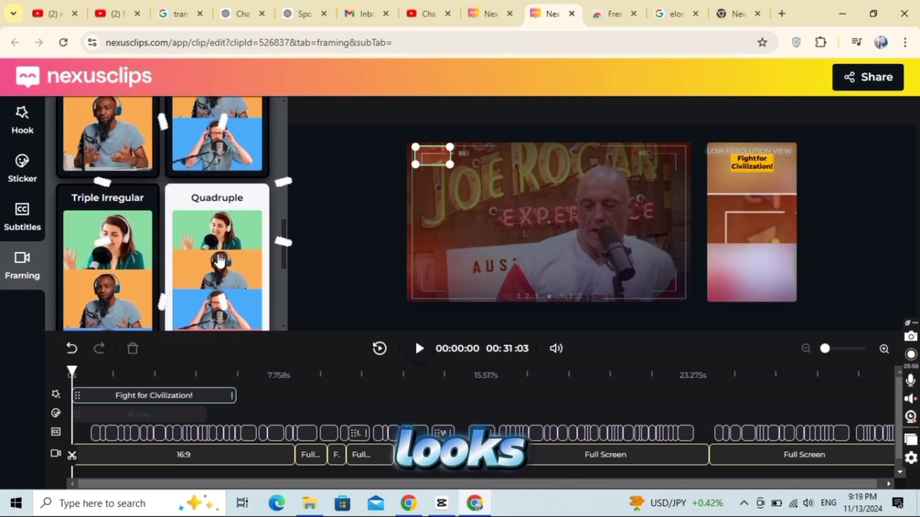
left_click(219, 261)
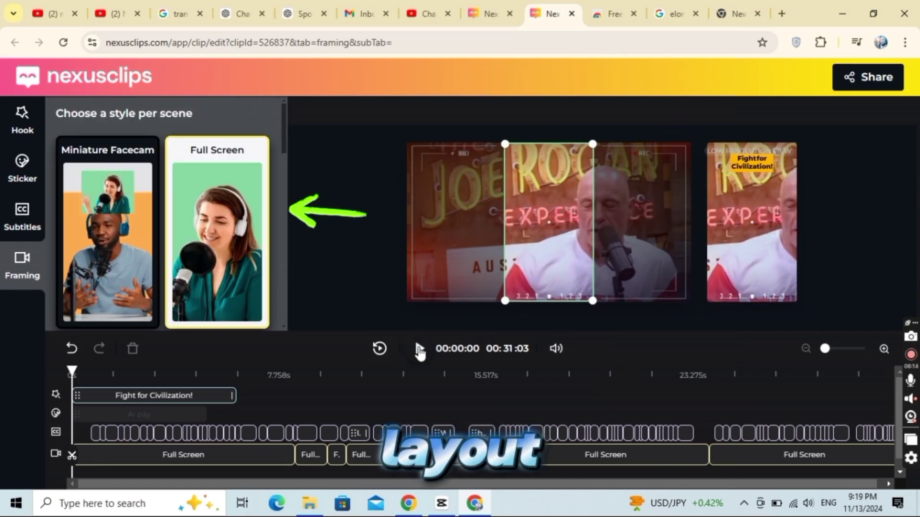
left_click(419, 349)
left_click(419, 349)
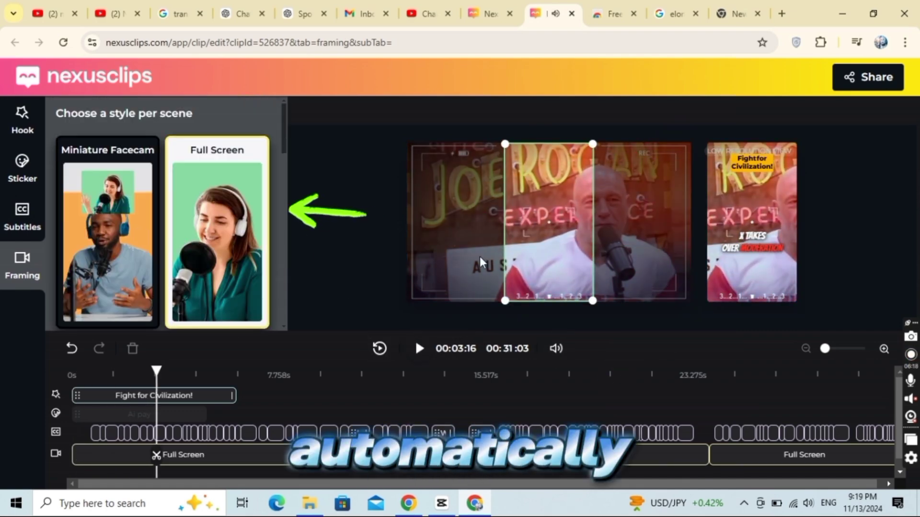
left_click(419, 352)
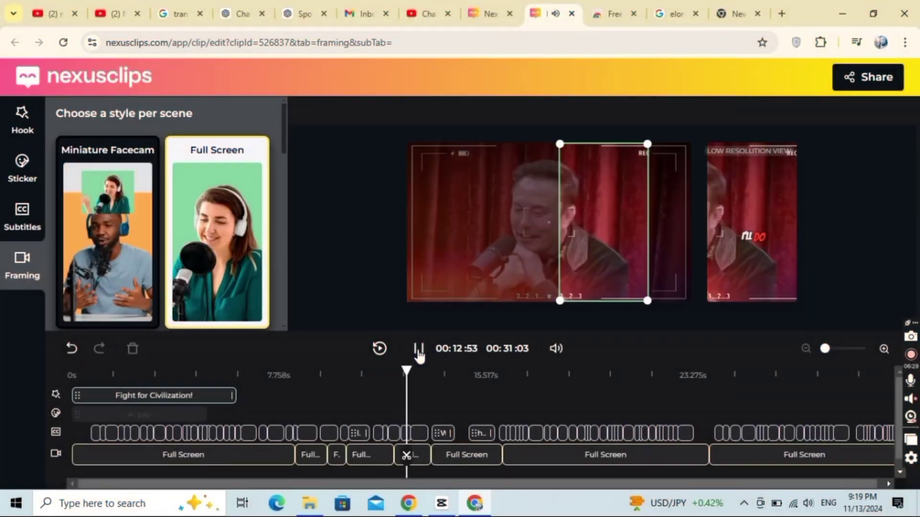
left_click(419, 350)
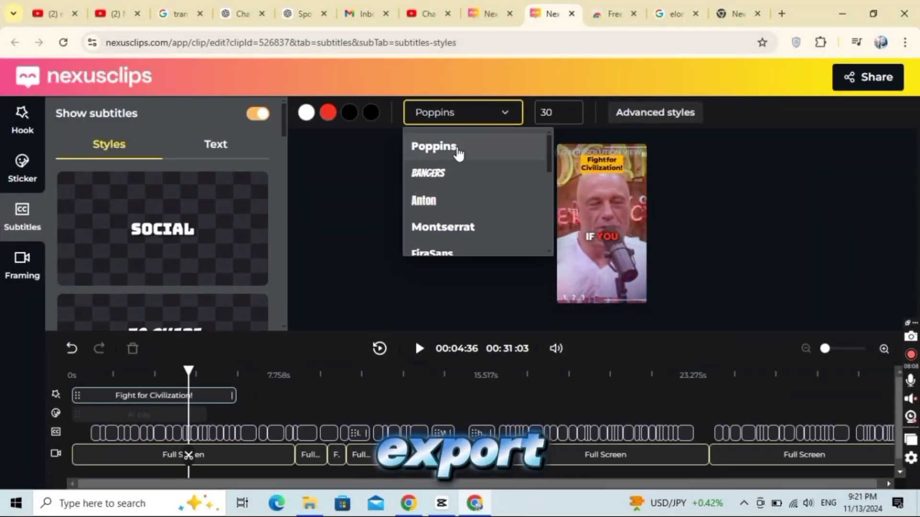
- Set the subtitles to Poppins at size 30 and review the Advanced styles options
left_click(452, 150)
double_click(574, 108)
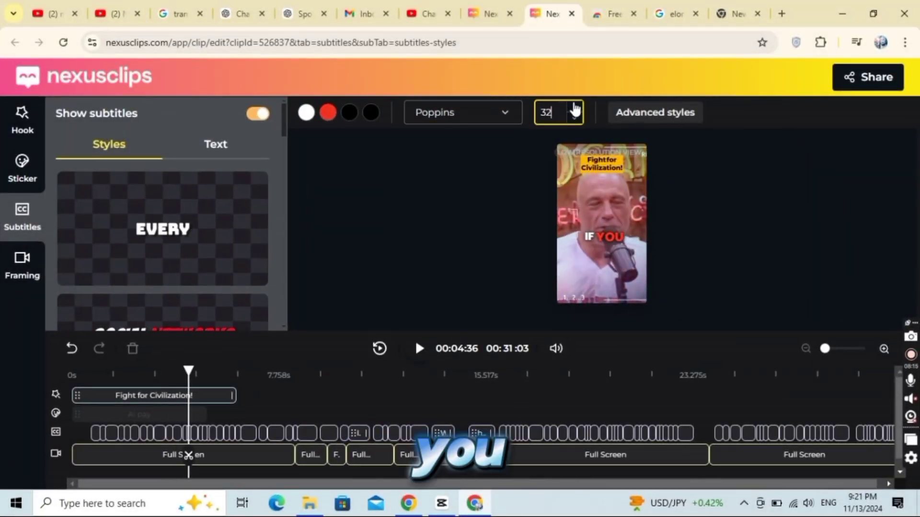
left_click(654, 112)
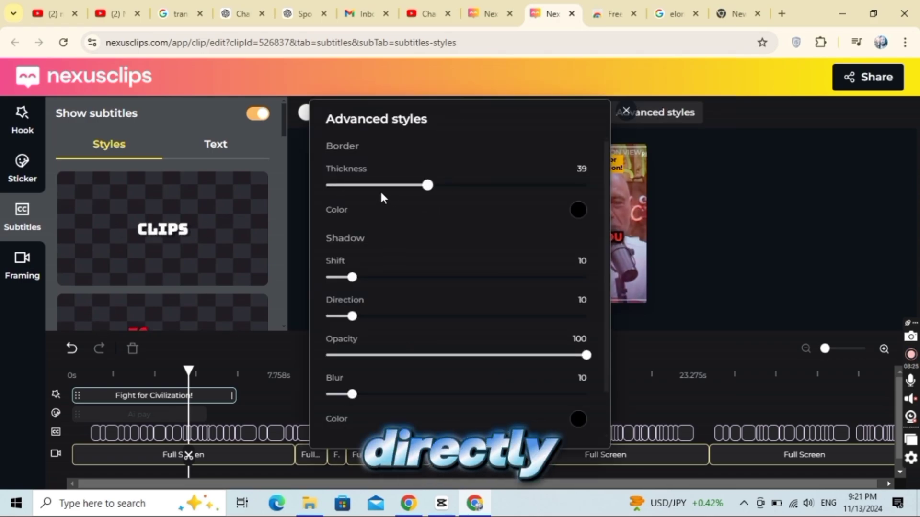
scroll(381, 197, "down", 2)
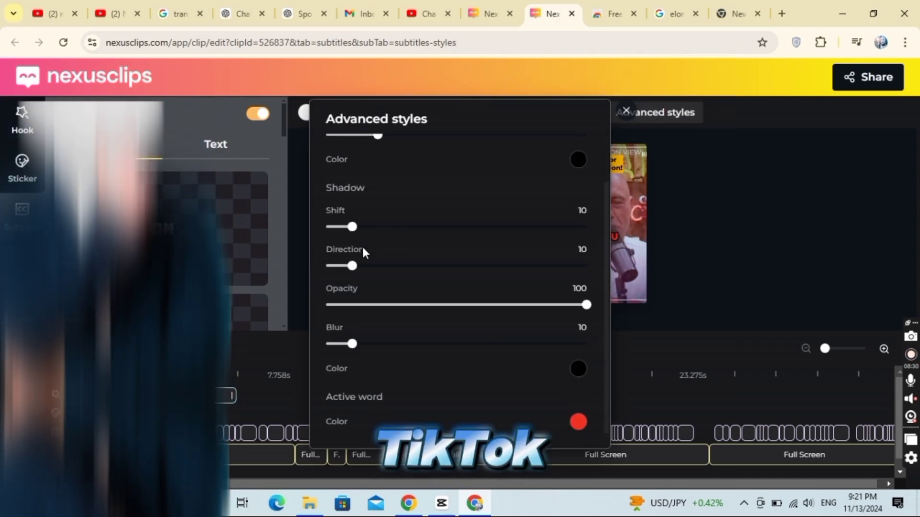
left_click_drag(352, 343, 442, 343)
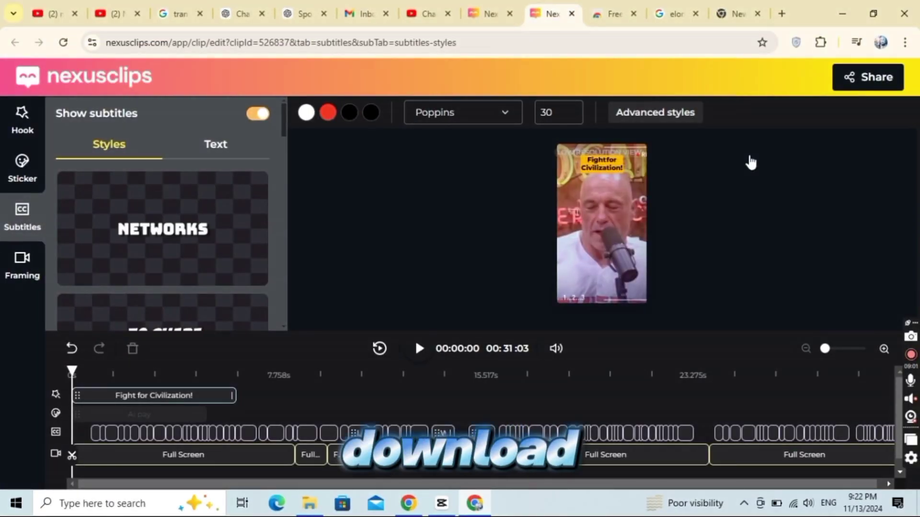
- Select and inspect text in the clip's details panel
triple_click(706, 298)
left_click(723, 300)
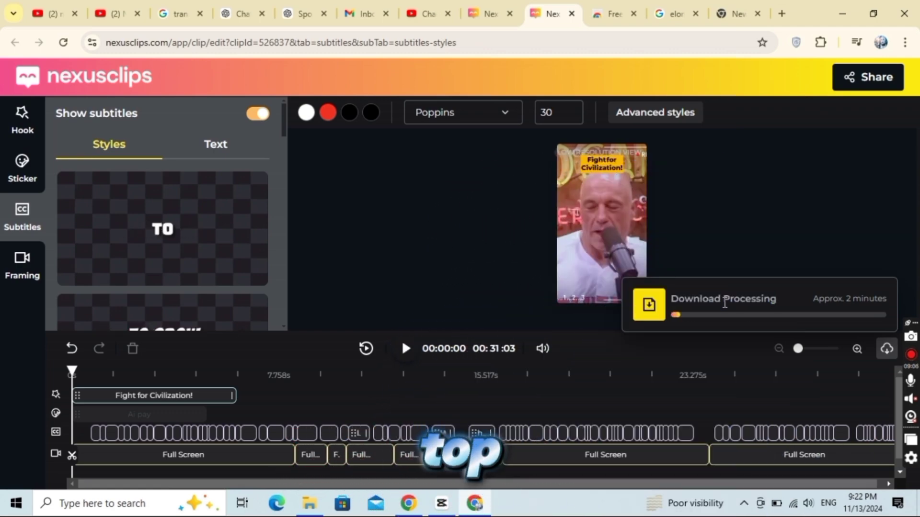
double_click(694, 298)
triple_click(747, 297)
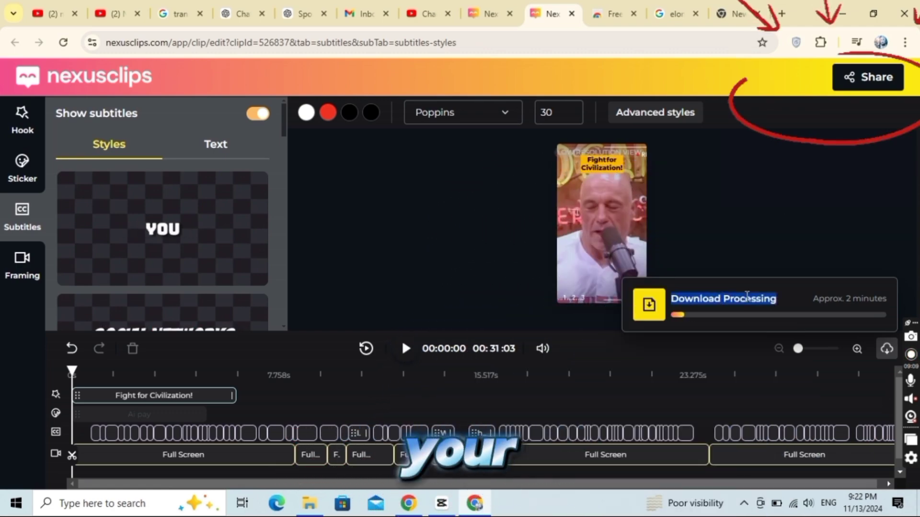
double_click(697, 298)
left_click(731, 300)
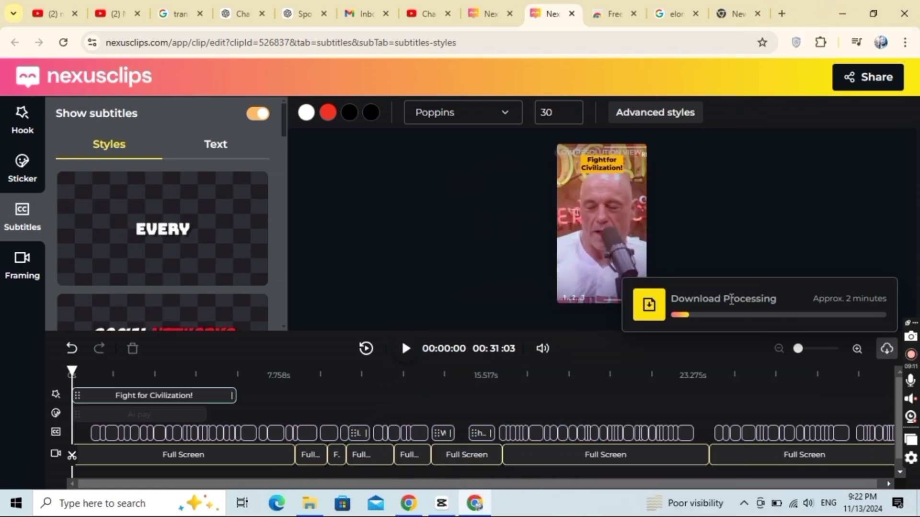
- Share the clip to YouTube Shorts with Public visibility and category Educación, then publish
left_click(860, 90)
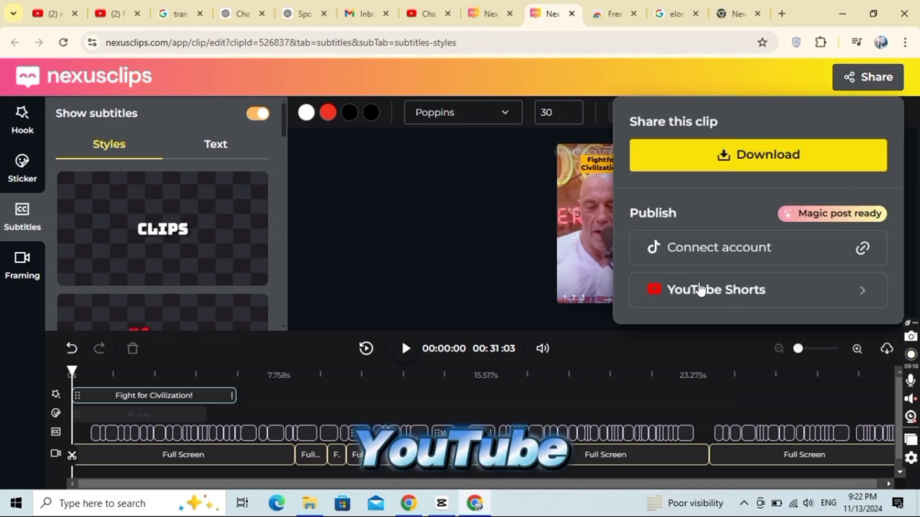
left_click(699, 290)
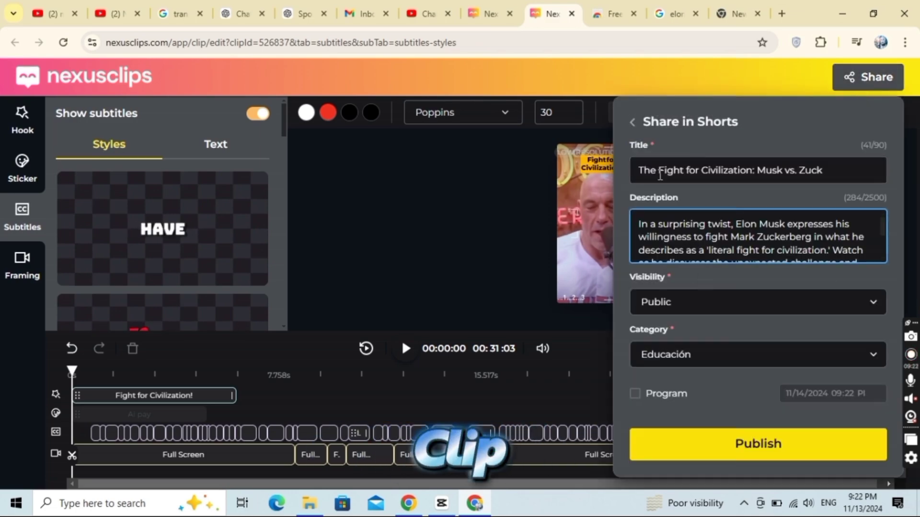
left_click(700, 308)
left_click(689, 343)
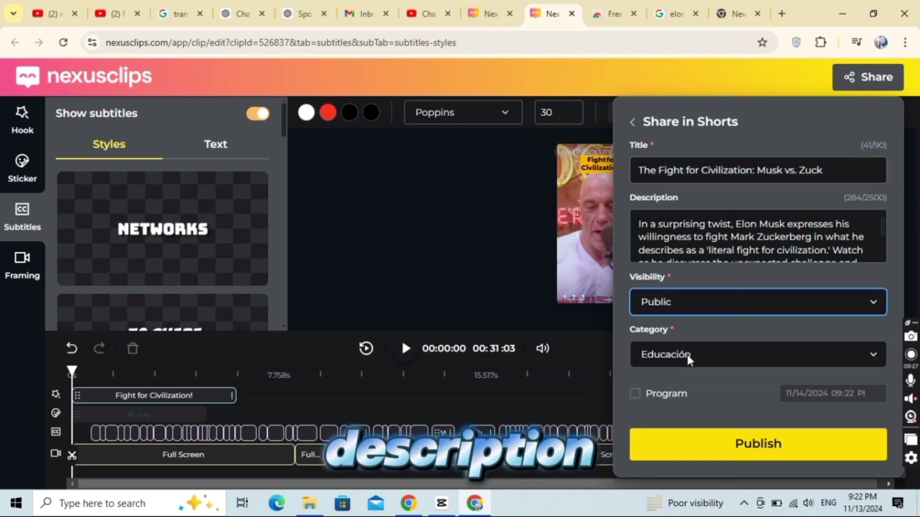
left_click(691, 365)
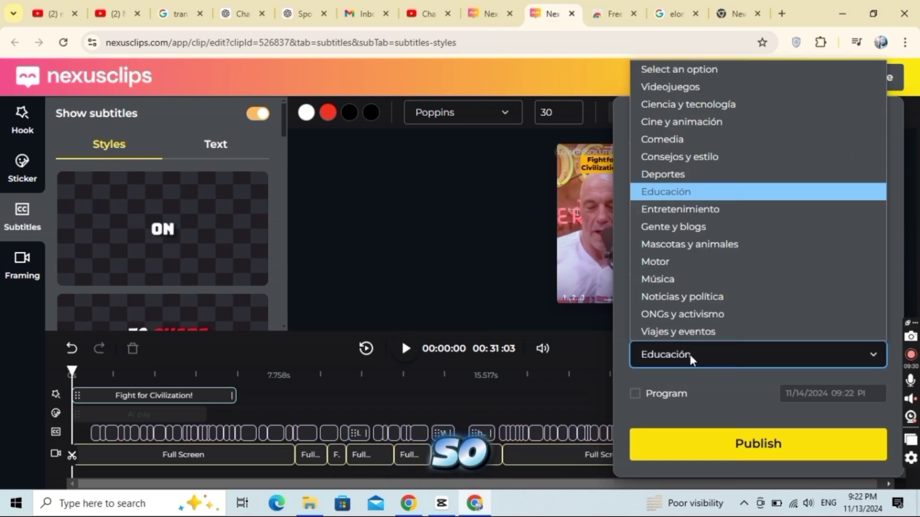
left_click(684, 193)
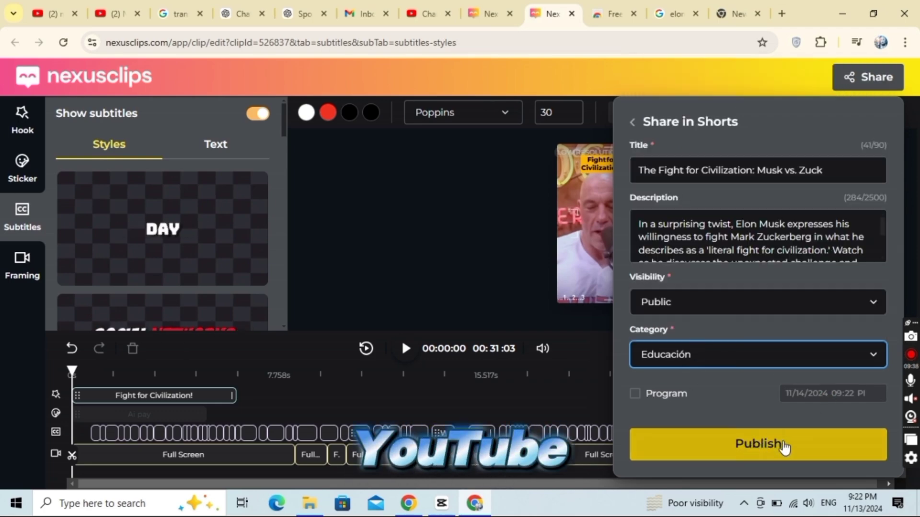
left_click(762, 447)
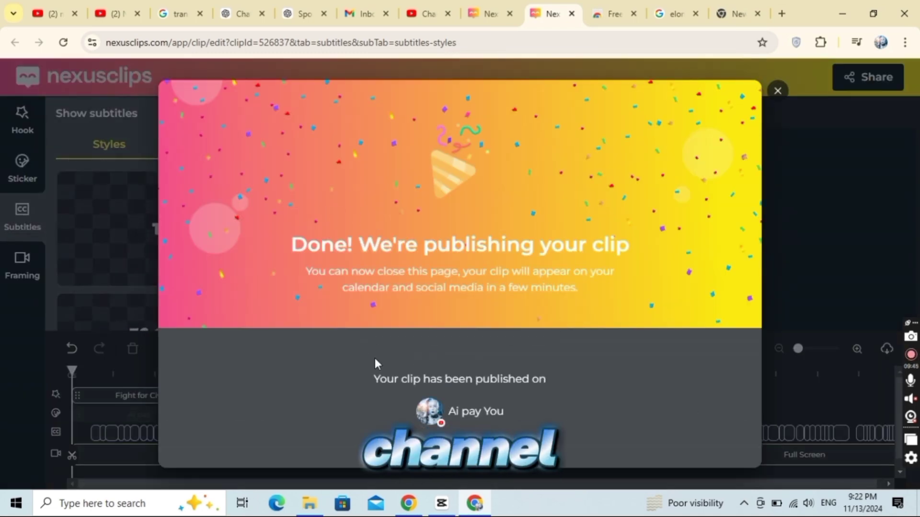
triple_click(387, 380)
left_click(387, 382)
double_click(424, 379)
left_click(449, 417)
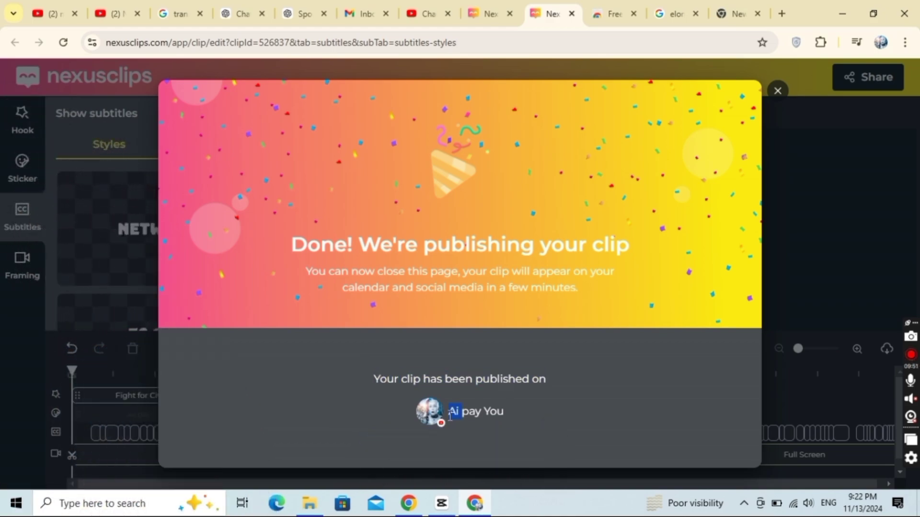
left_click(778, 91)
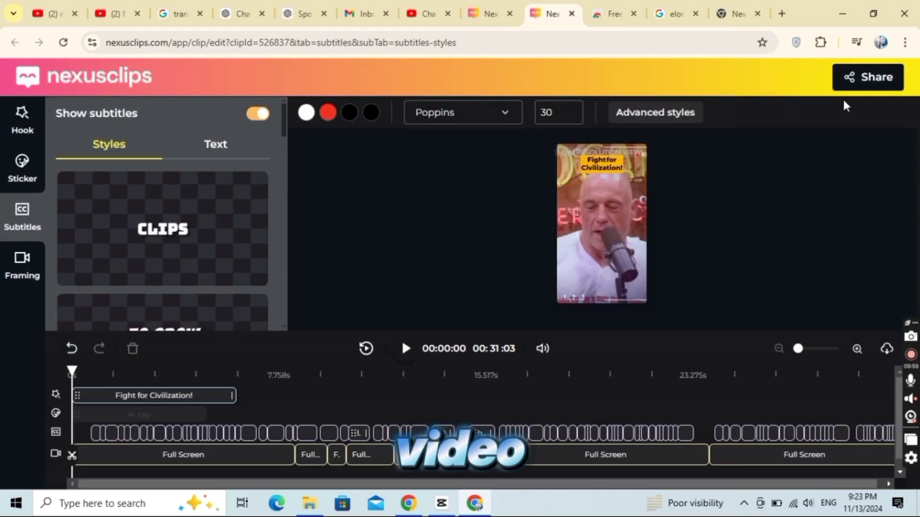
left_click(858, 81)
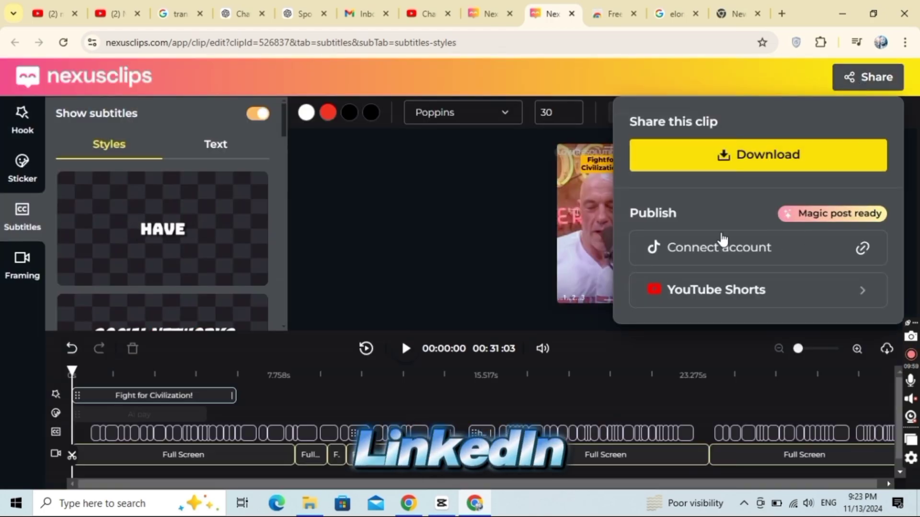